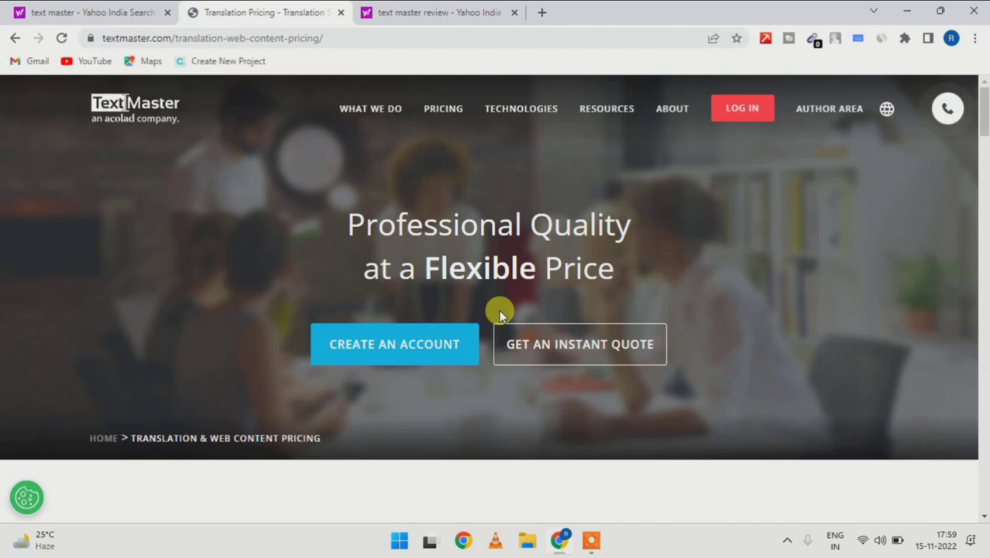
Step: Examine the content writing service levels and their per-word prices on the TextMaster pricing page
scroll(692, 370, down, 2)
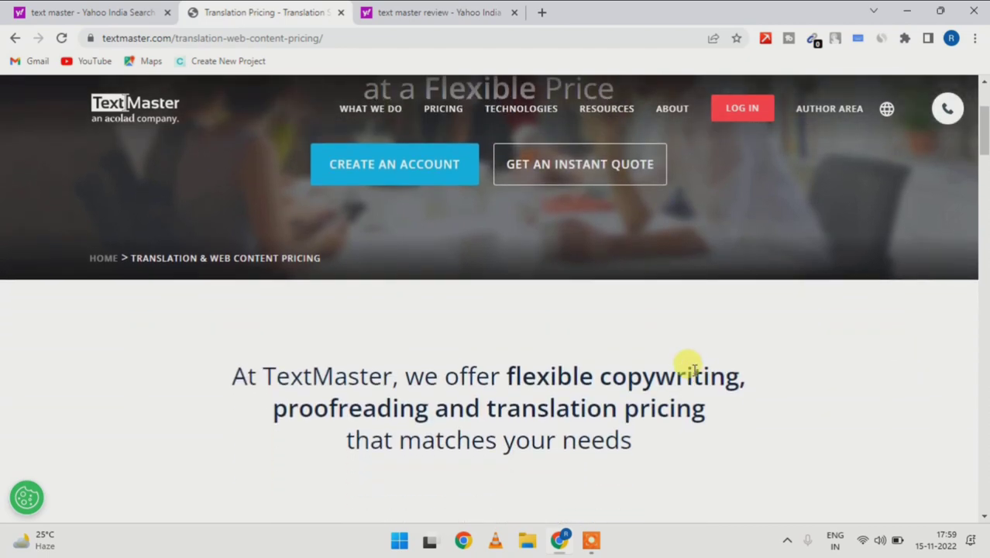
scroll(692, 371, down, 3)
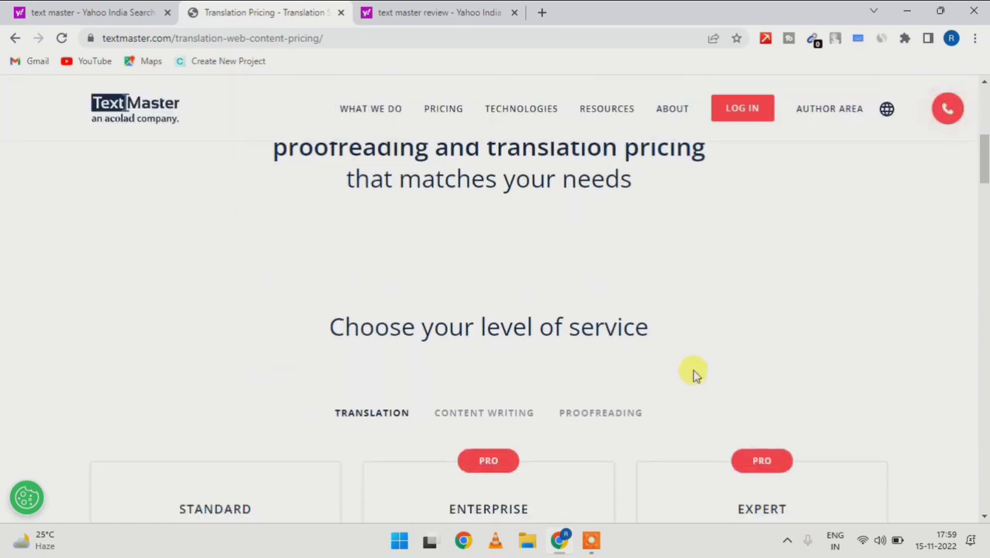
scroll(692, 373, down, 1)
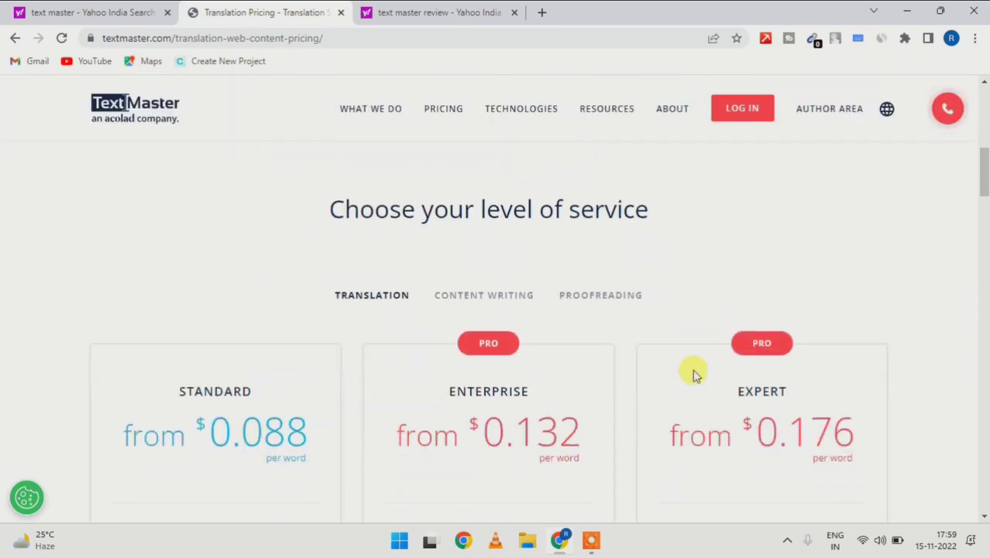
click(500, 296)
scroll(349, 473, down, 1)
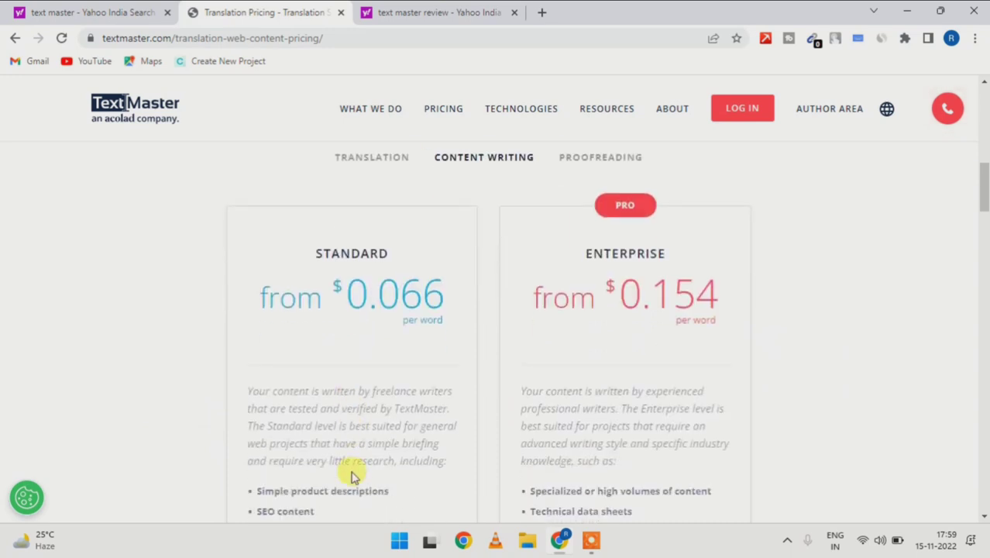
scroll(350, 472, down, 1)
scroll(351, 474, up, 2)
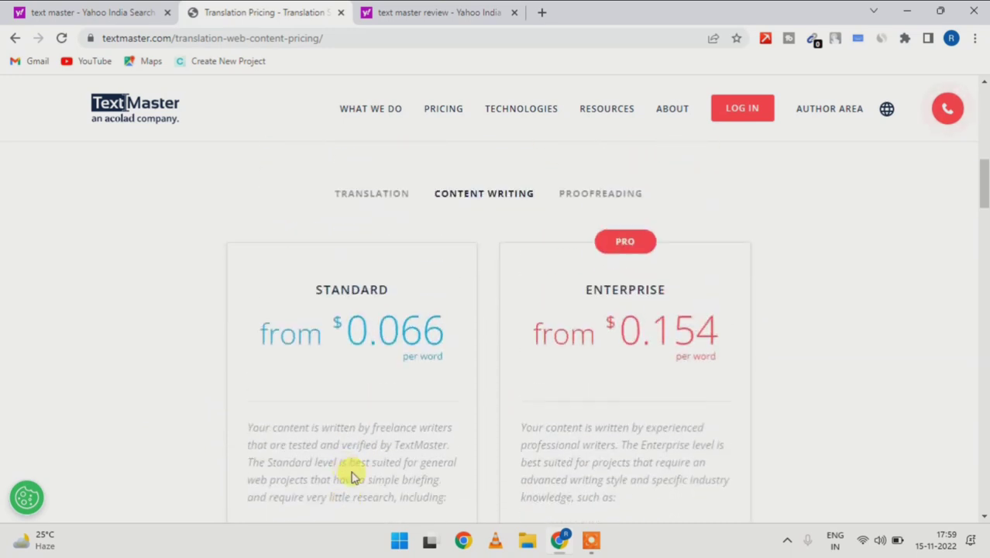
Step: Examine the per-word prices of the proofreading and editing service levels
click(590, 195)
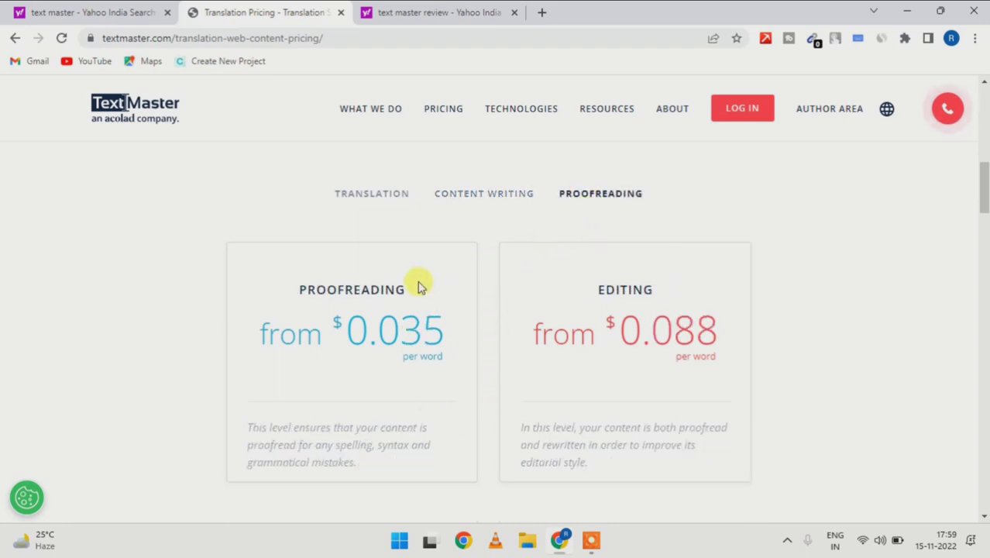
scroll(419, 286, down, 1)
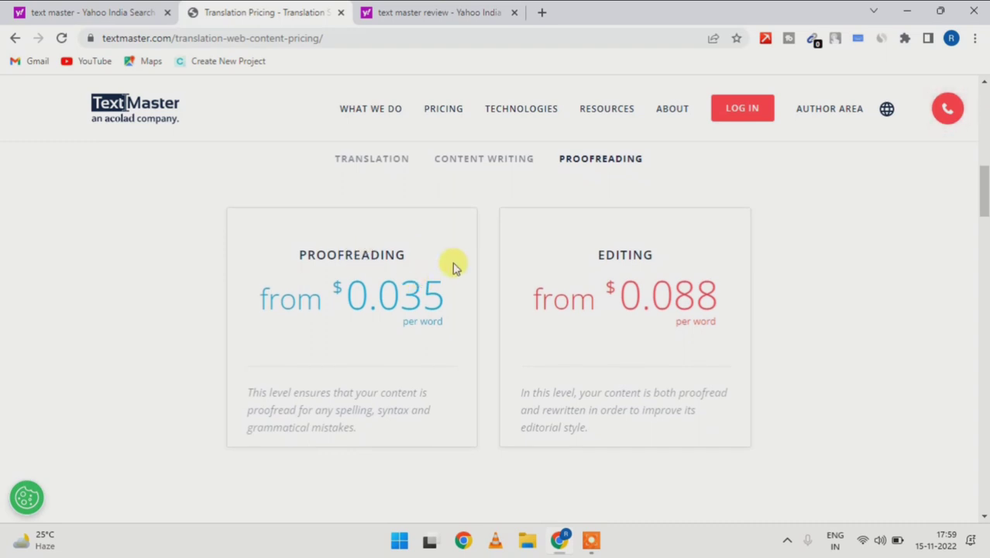
scroll(453, 265, up, 2)
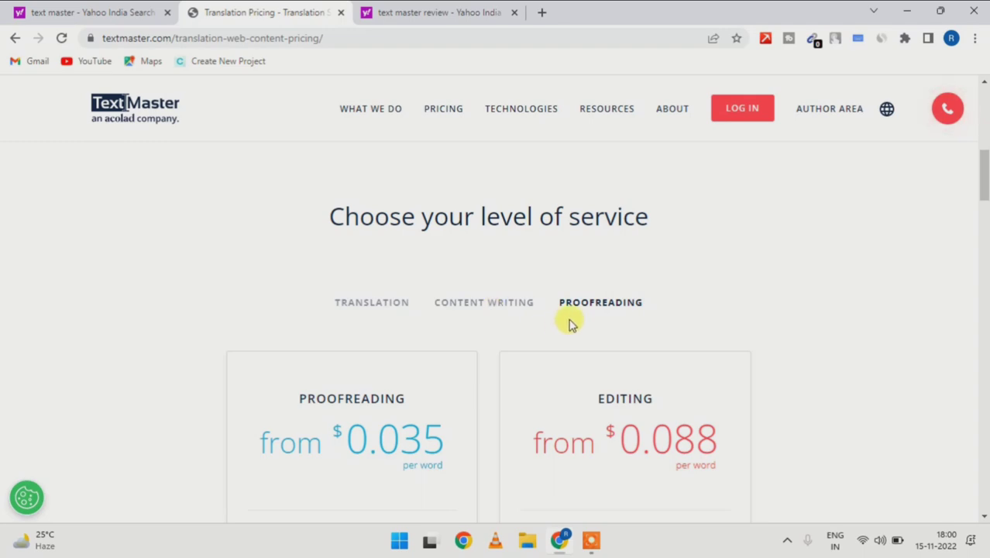
scroll(569, 324, up, 8)
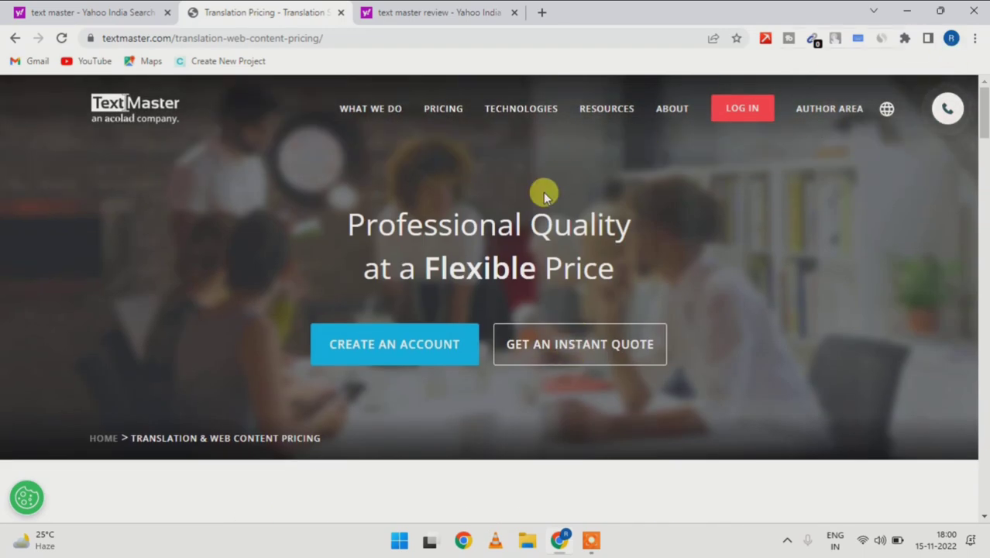
Step: Examine the pricing examples for emails, product descriptions, blog posts and other document types
scroll(543, 192, down, 15)
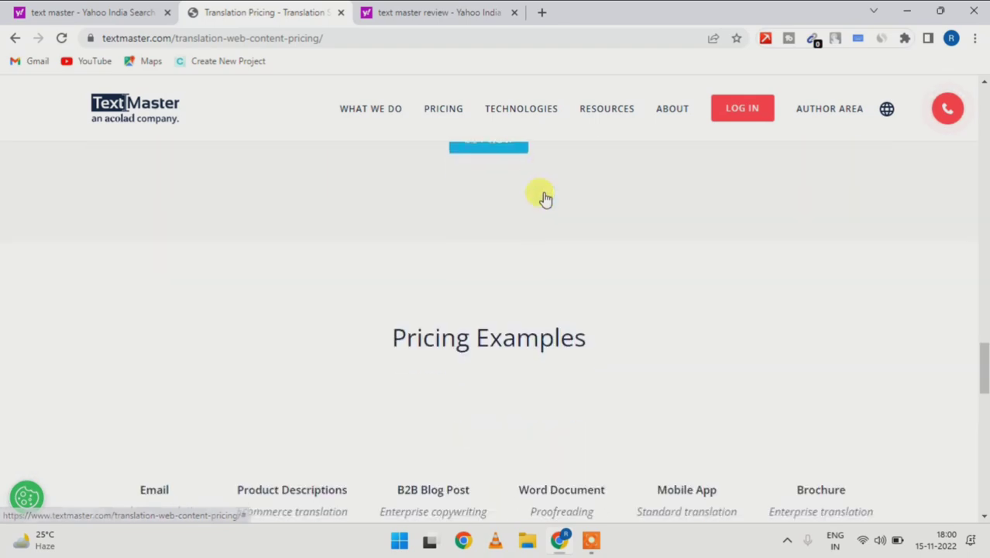
scroll(544, 198, up, 2)
scroll(545, 198, down, 10)
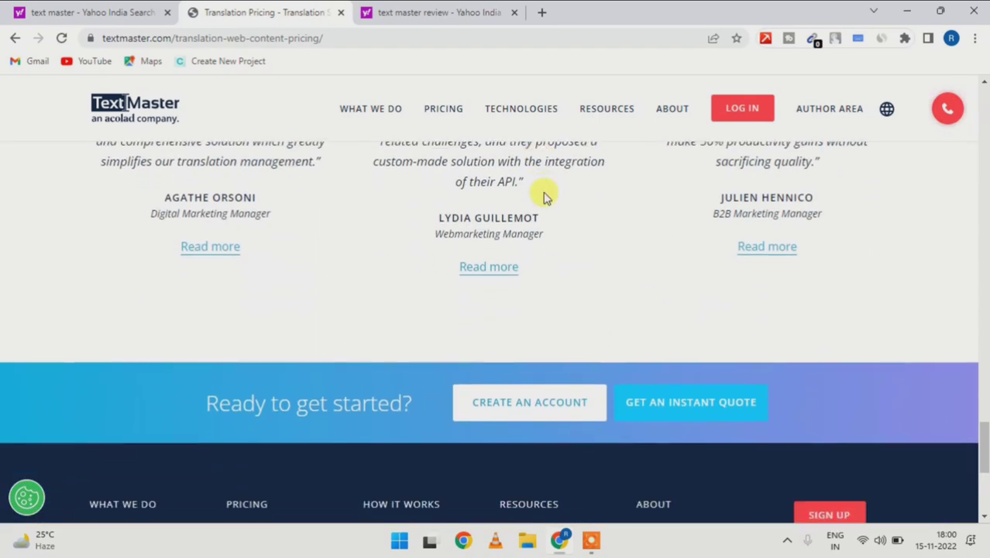
scroll(544, 196, up, 4)
scroll(543, 196, up, 2)
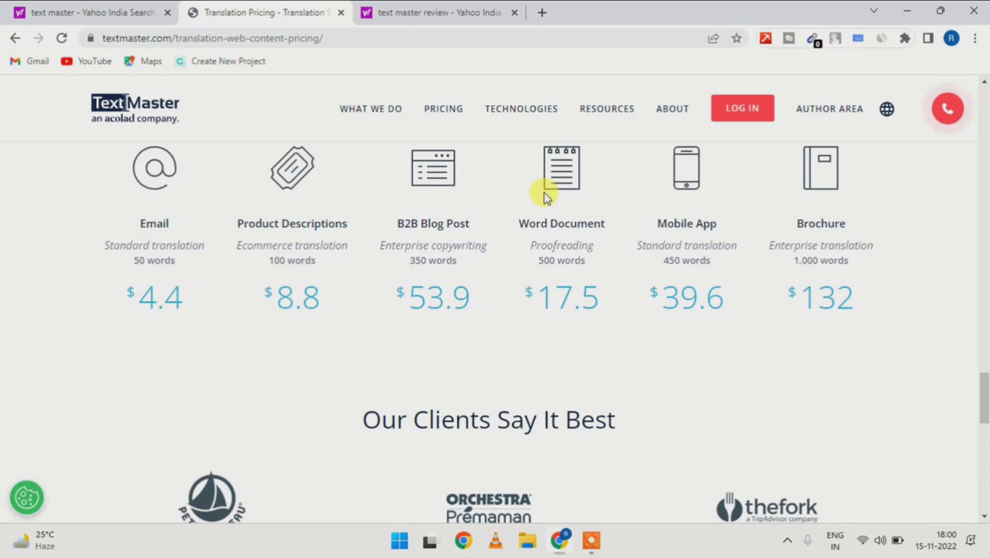
Step: Open the account sign-up form and set the registration role to Translator/Copywriter
scroll(542, 197, up, 15)
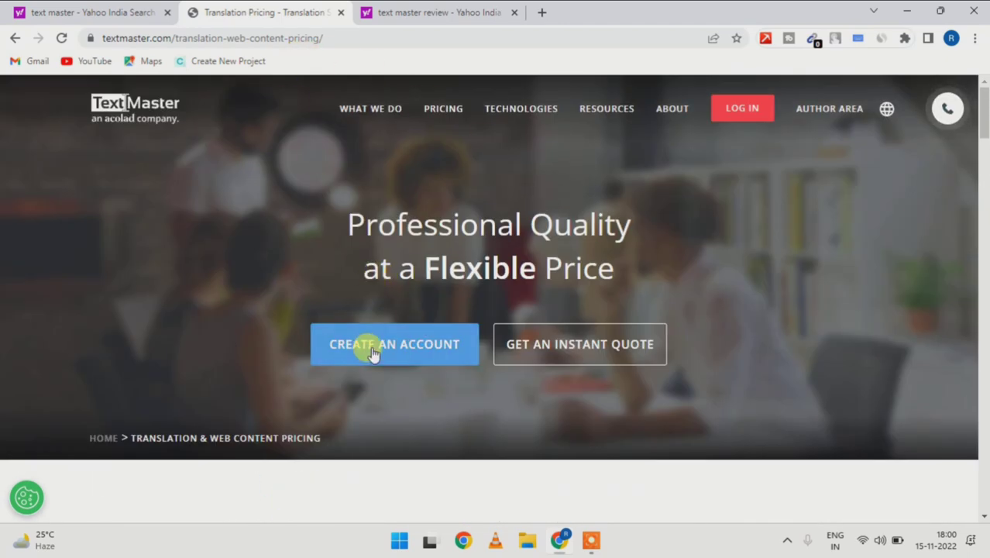
click(410, 357)
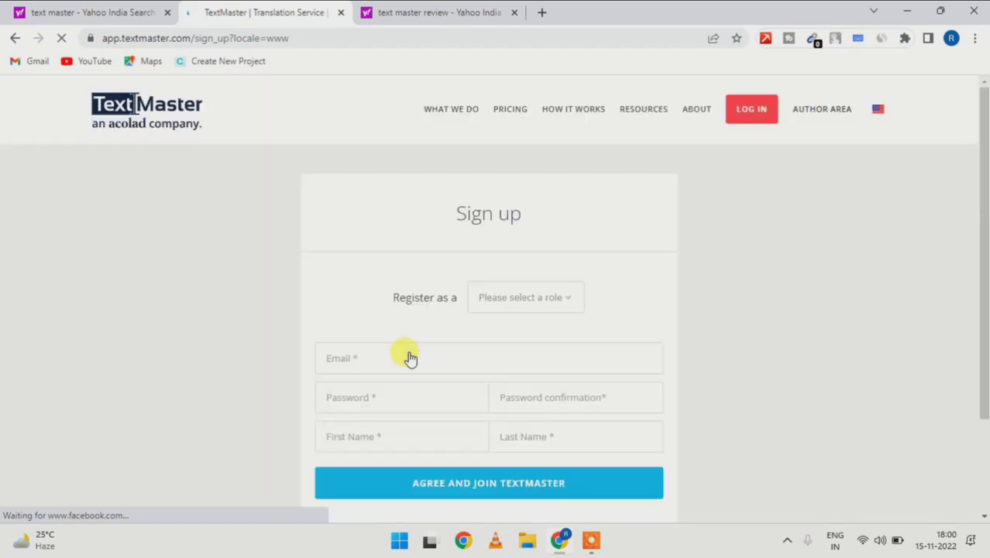
scroll(410, 357, down, 2)
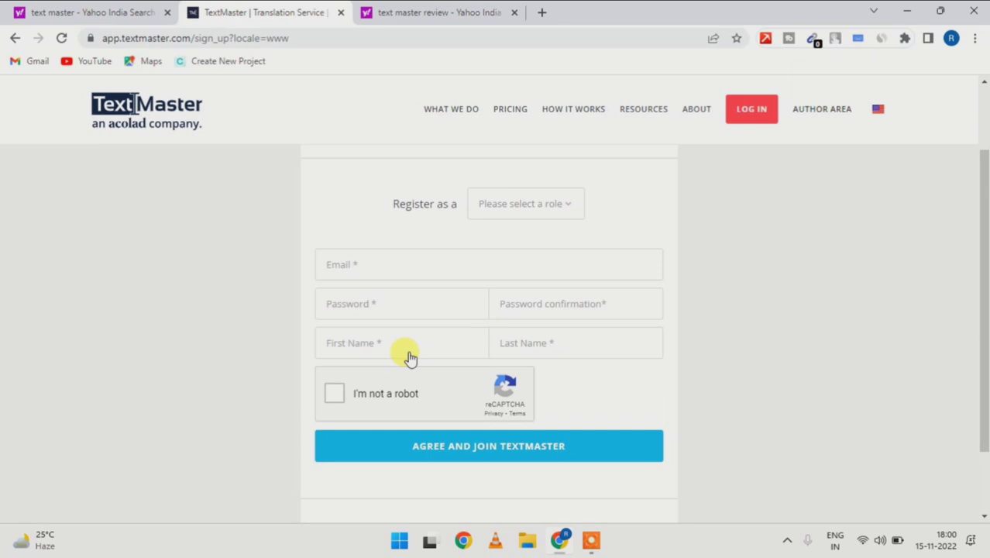
scroll(409, 356, down, 1)
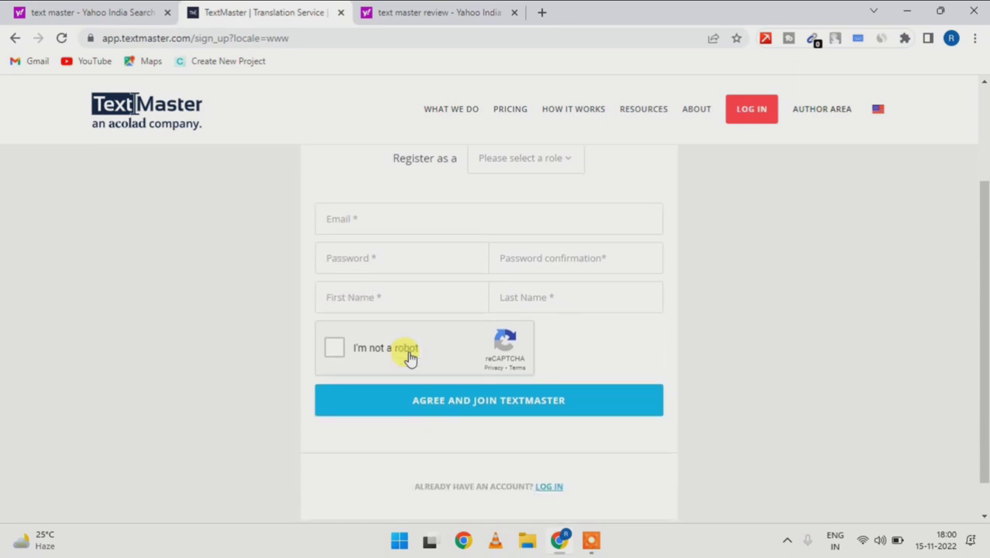
scroll(409, 357, up, 1)
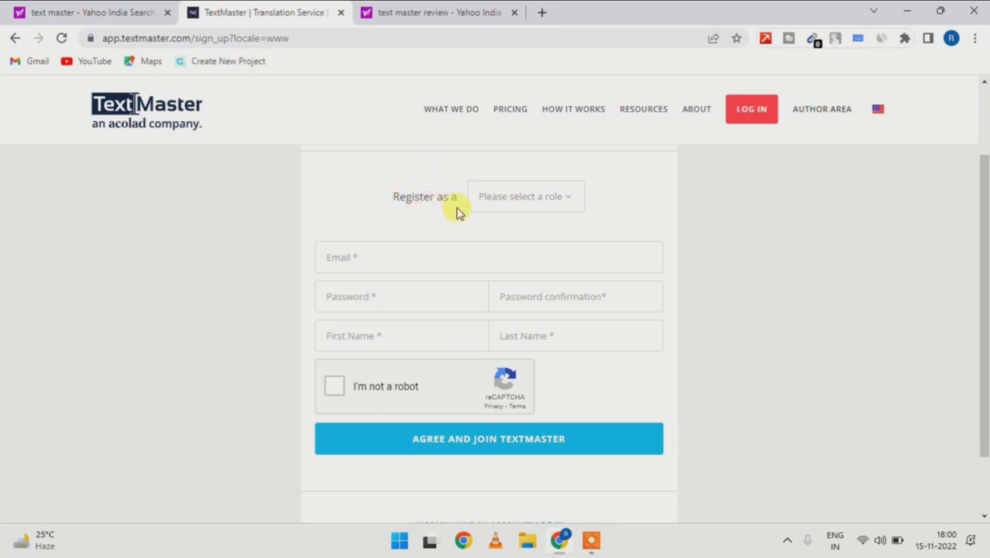
click(500, 202)
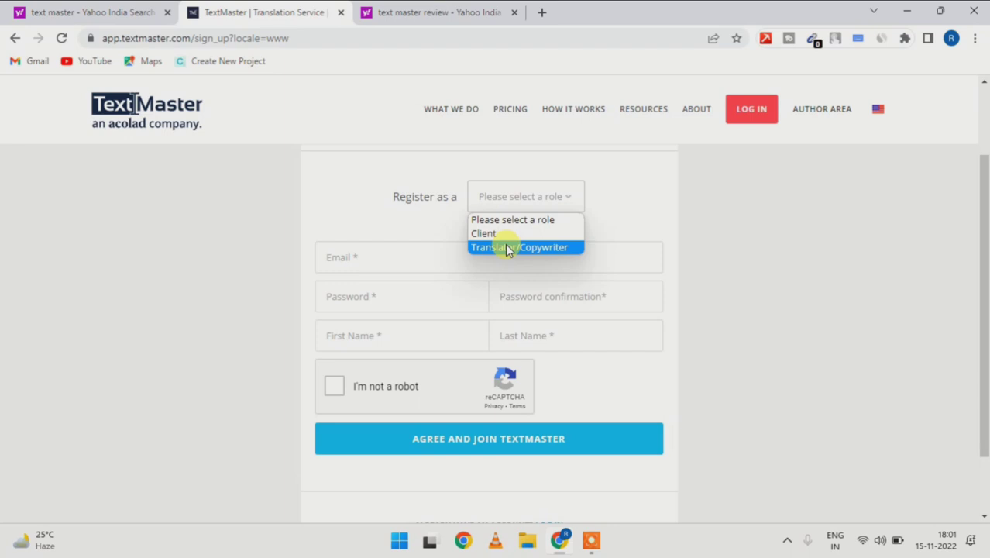
click(508, 248)
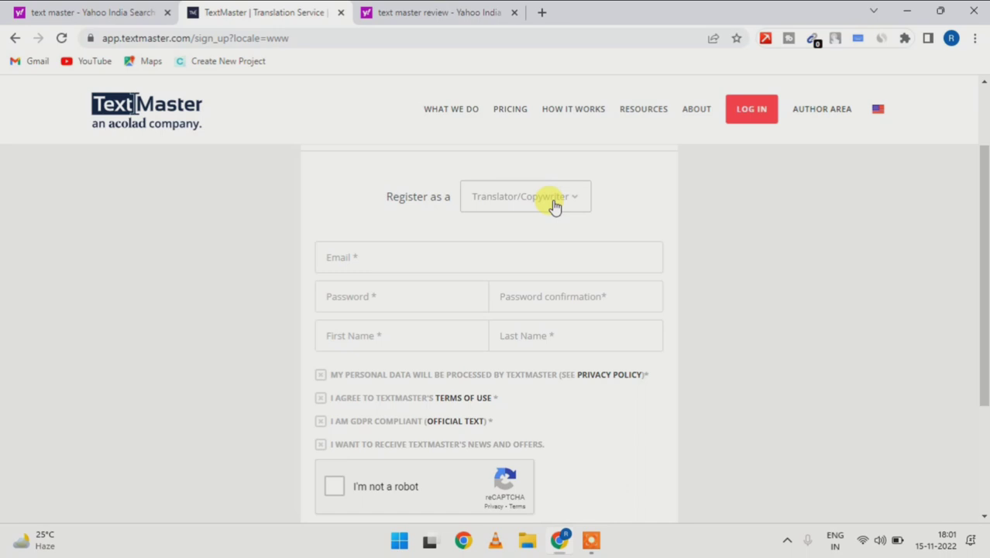
Step: Accept the personal data, terms of use and GDPR statements and opt in to TextMaster's news and offers
scroll(553, 205, down, 1)
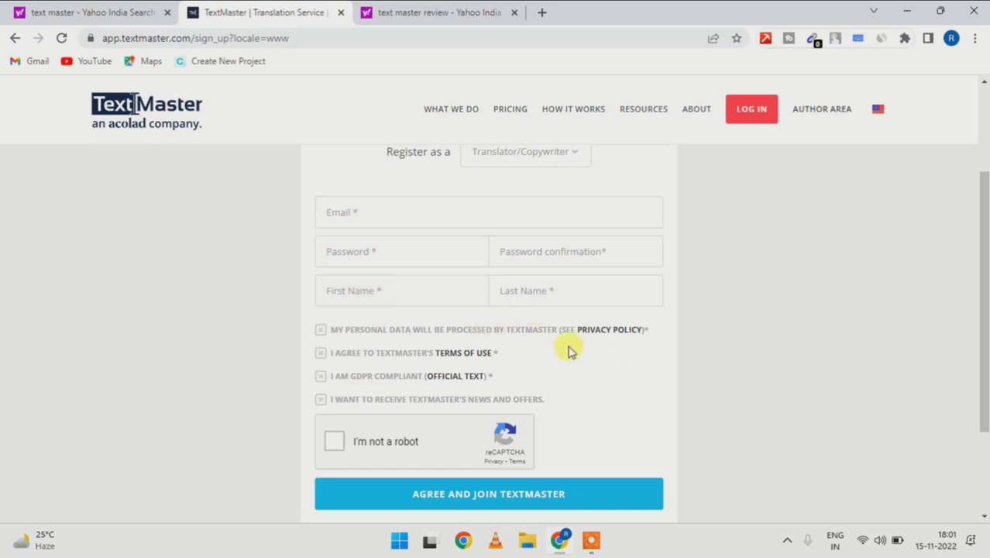
click(319, 356)
click(318, 379)
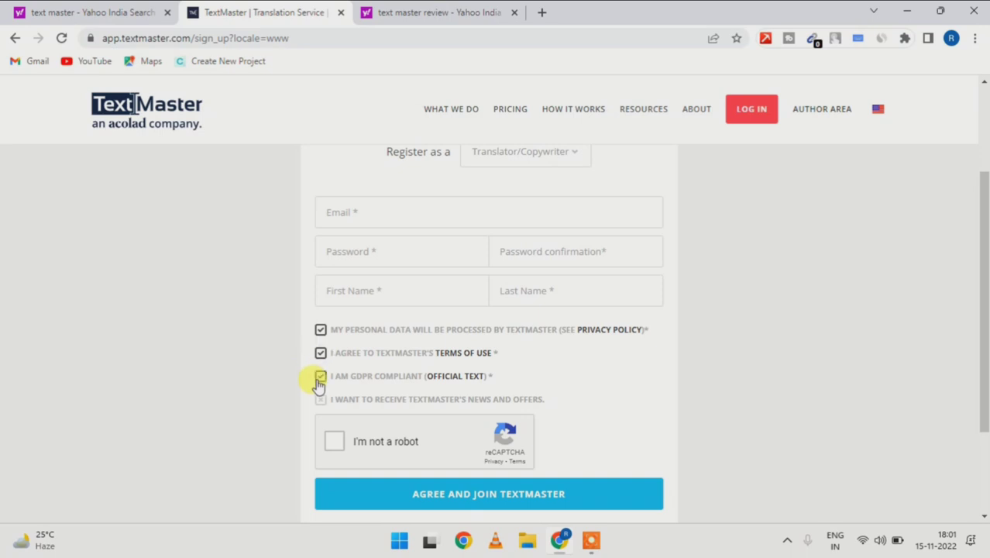
click(320, 400)
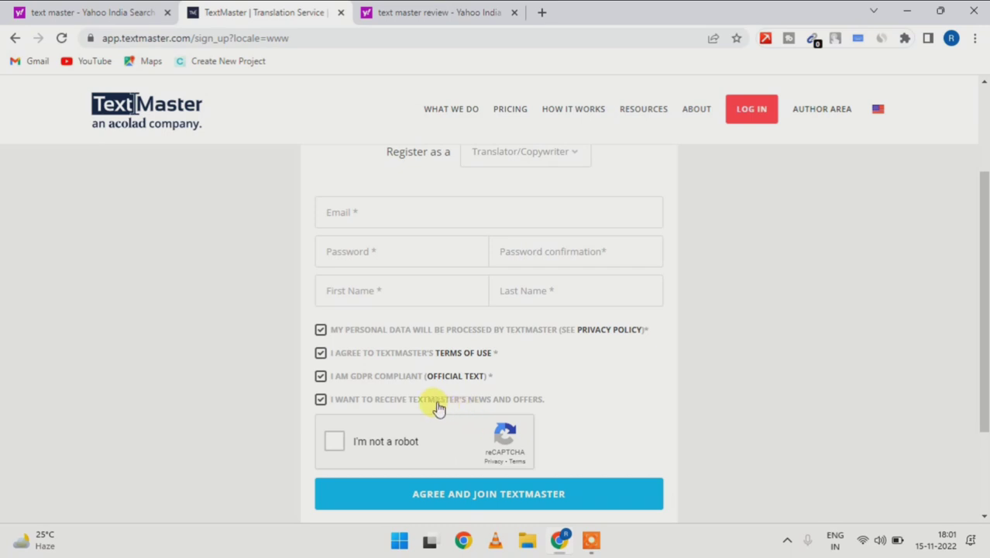
click(437, 408)
click(321, 403)
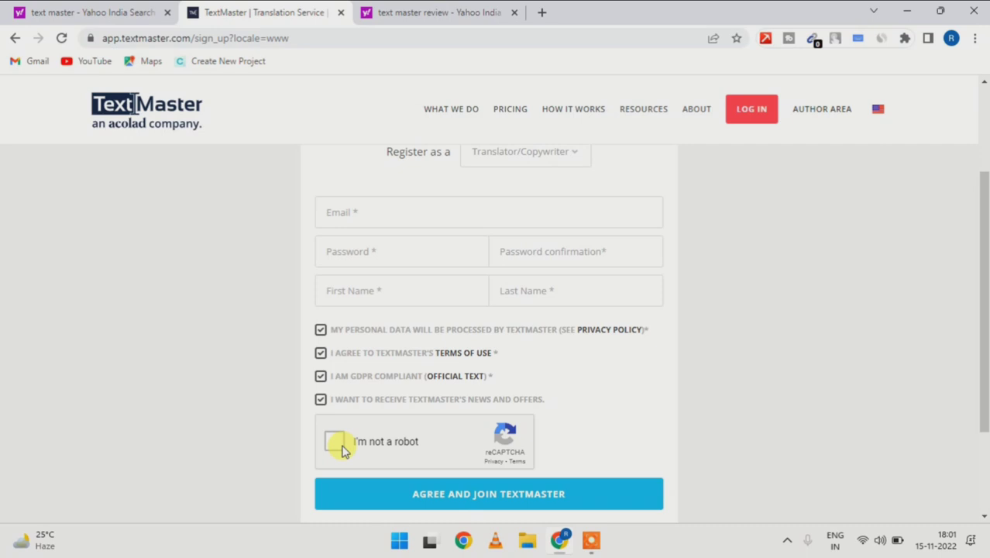
click(593, 544)
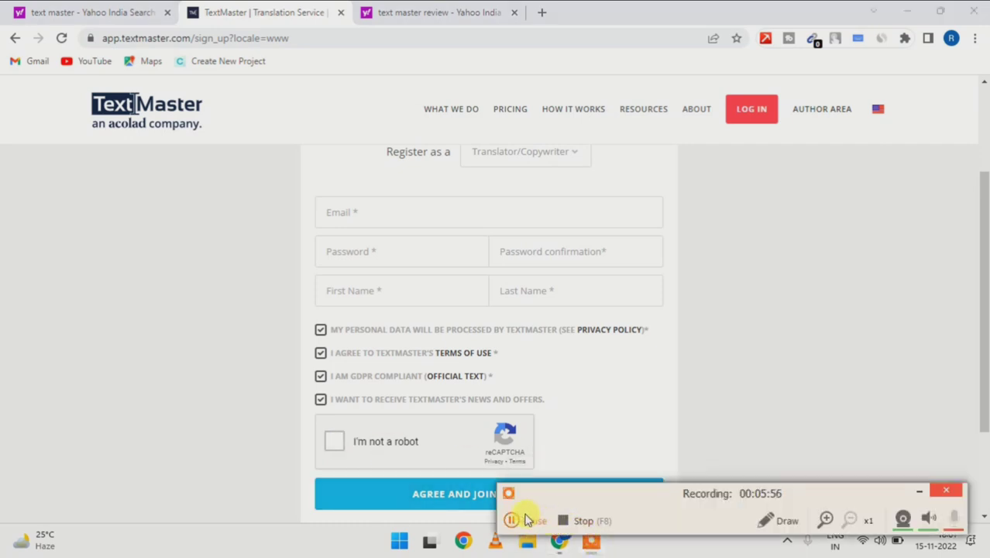
click(512, 522)
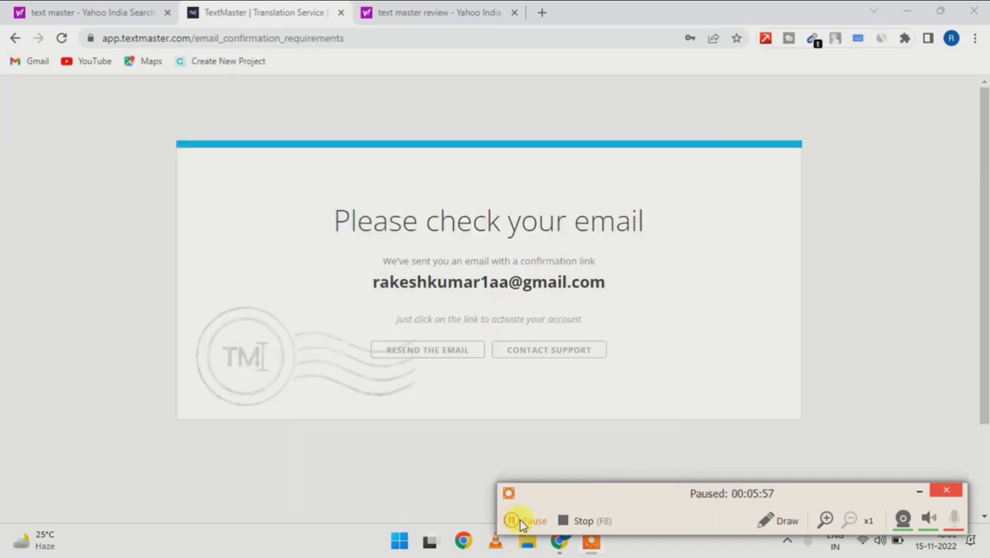
click(513, 517)
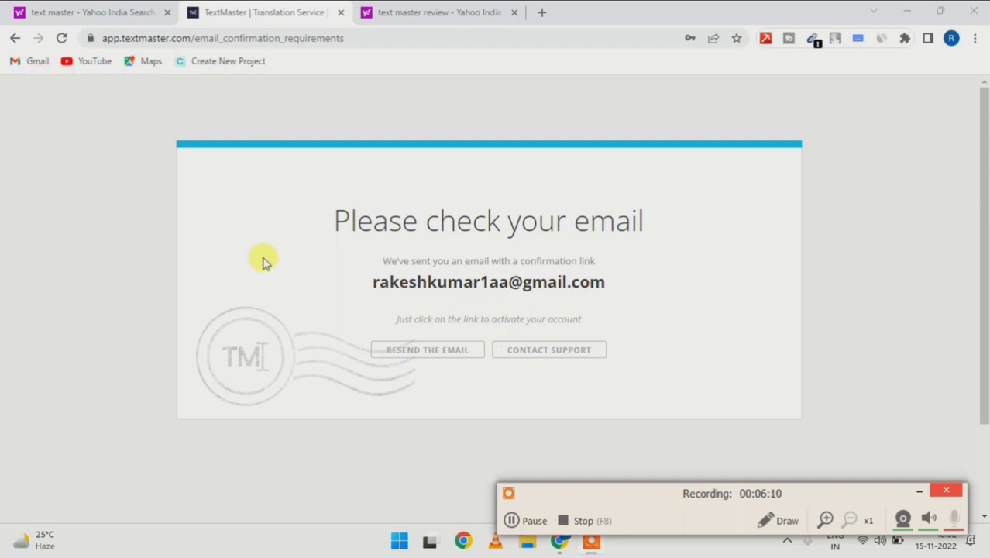
click(511, 520)
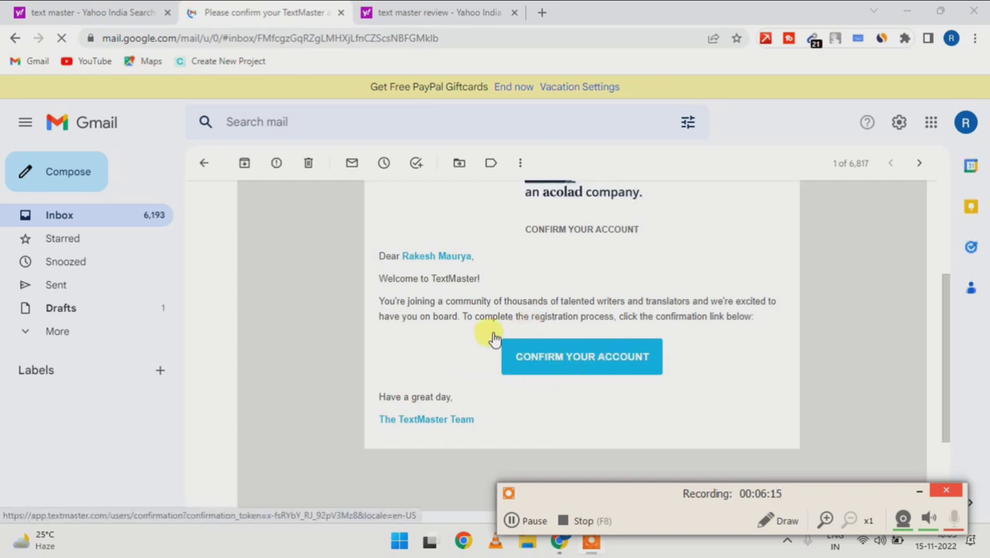
Step: Confirm the TextMaster account from the confirmation email and continue registering as a non-professional native-language translator/copywriter
click(607, 358)
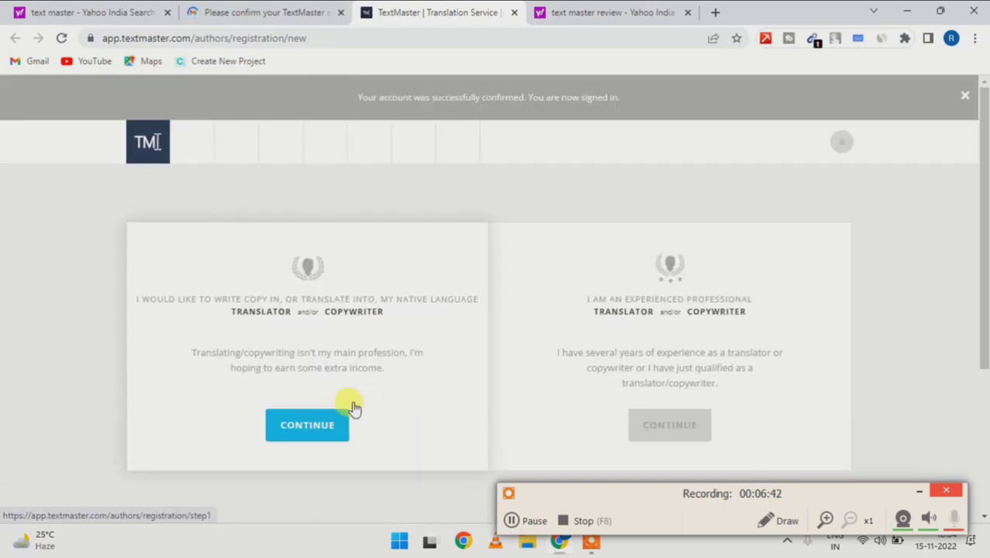
scroll(352, 406, down, 1)
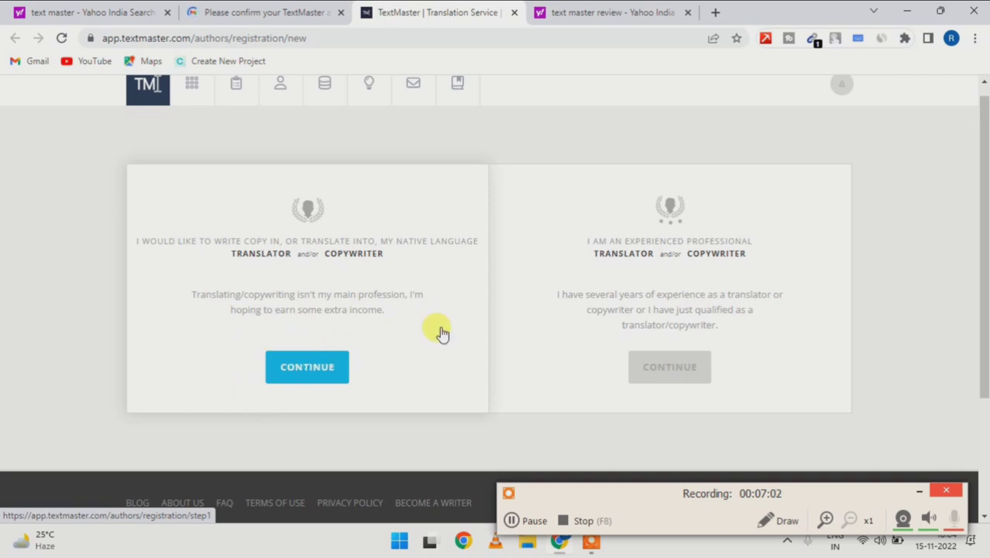
click(303, 377)
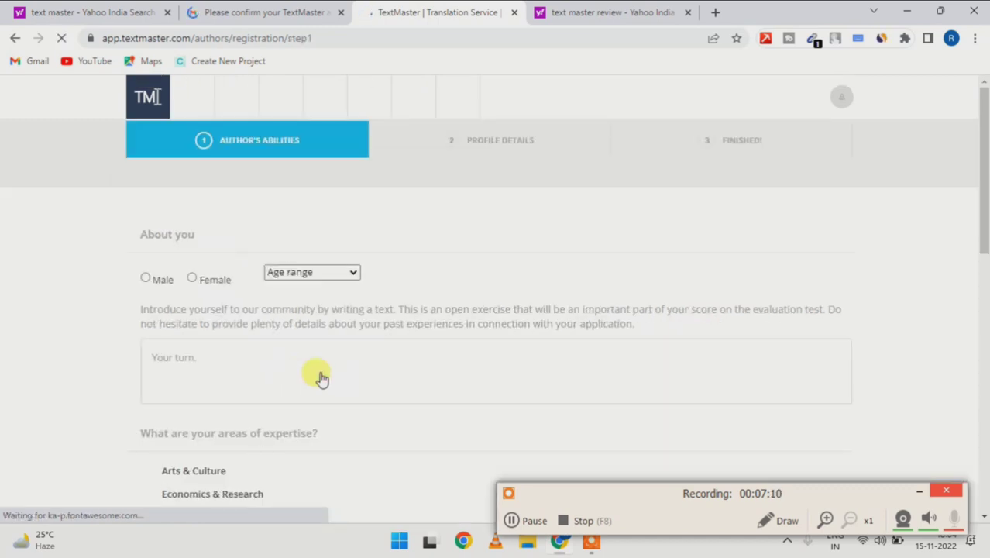
Step: Set the gender to Male and the age range to 18-25 years old in the About you section
scroll(401, 353, down, 10)
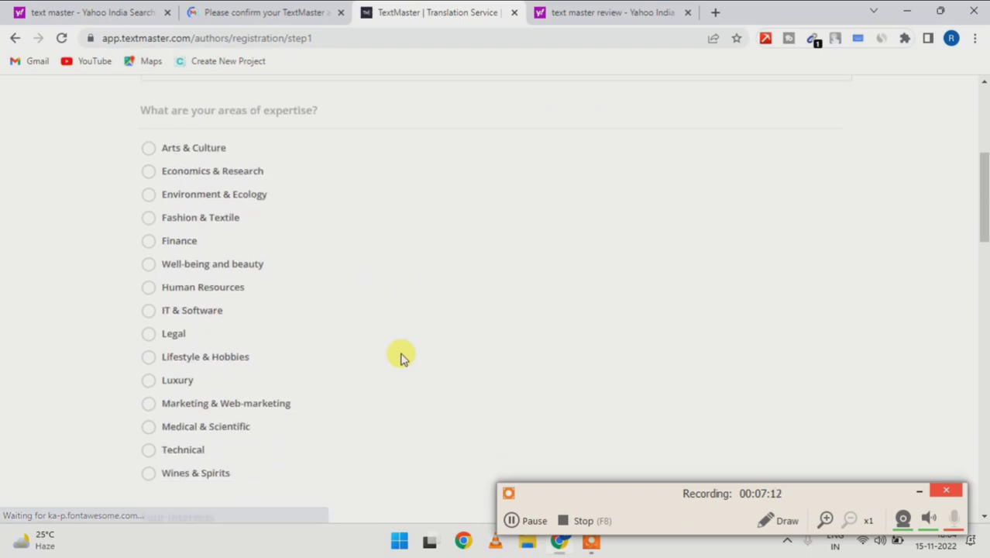
scroll(400, 353, up, 7)
scroll(401, 355, up, 2)
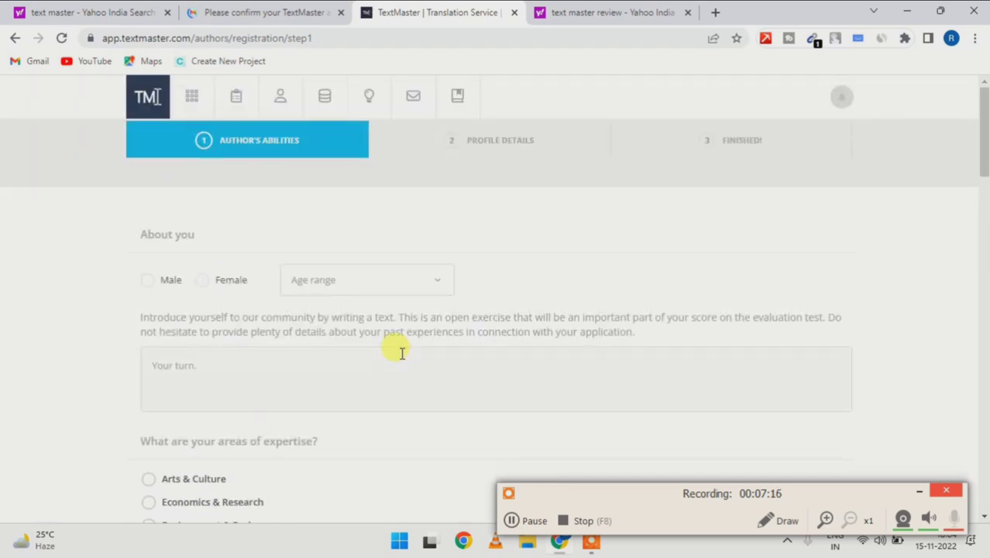
scroll(401, 355, down, 1)
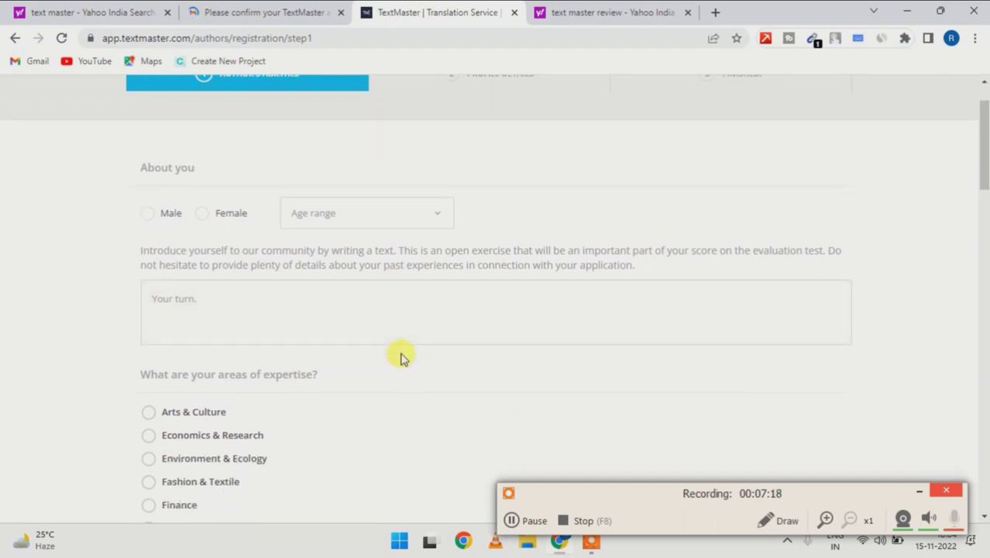
click(147, 217)
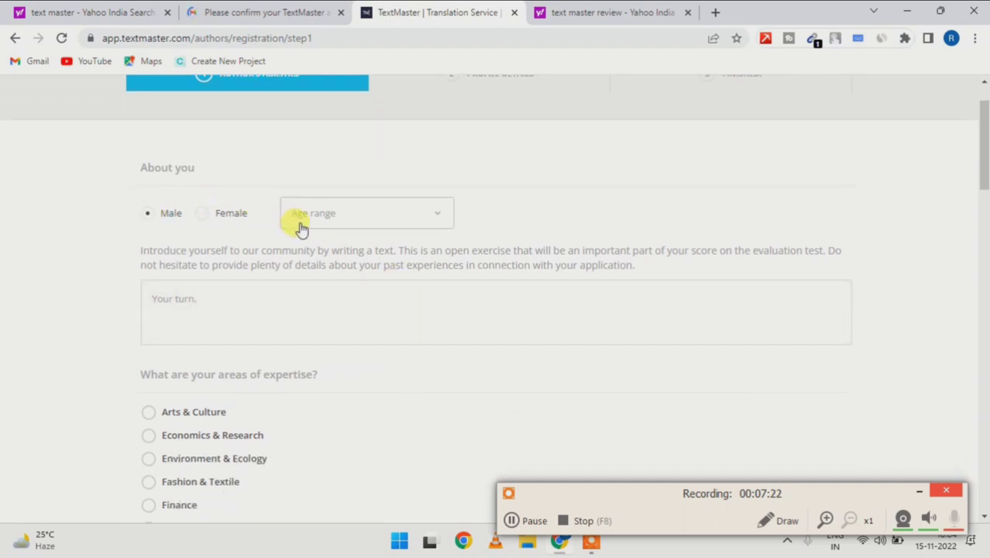
click(299, 221)
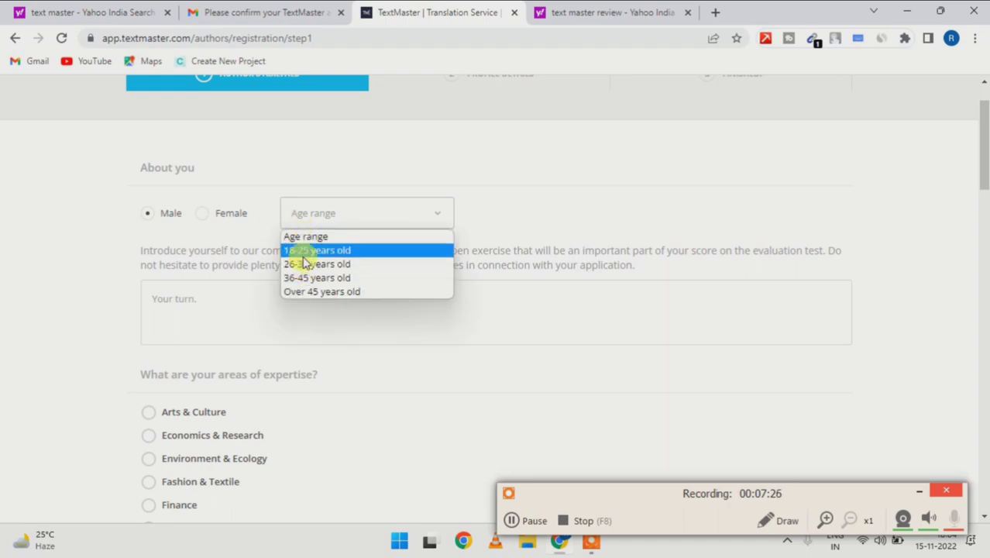
click(302, 251)
Step: Select Technical, Medical & Scientific, Marketing & Web-marketing and IT & Software as the areas of expertise
scroll(287, 280, down, 1)
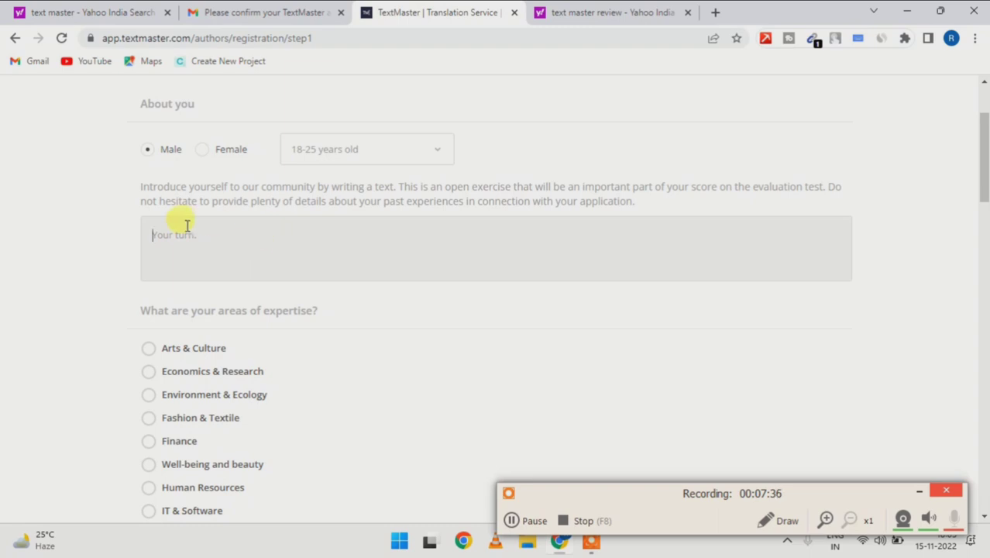
scroll(183, 223, down, 1)
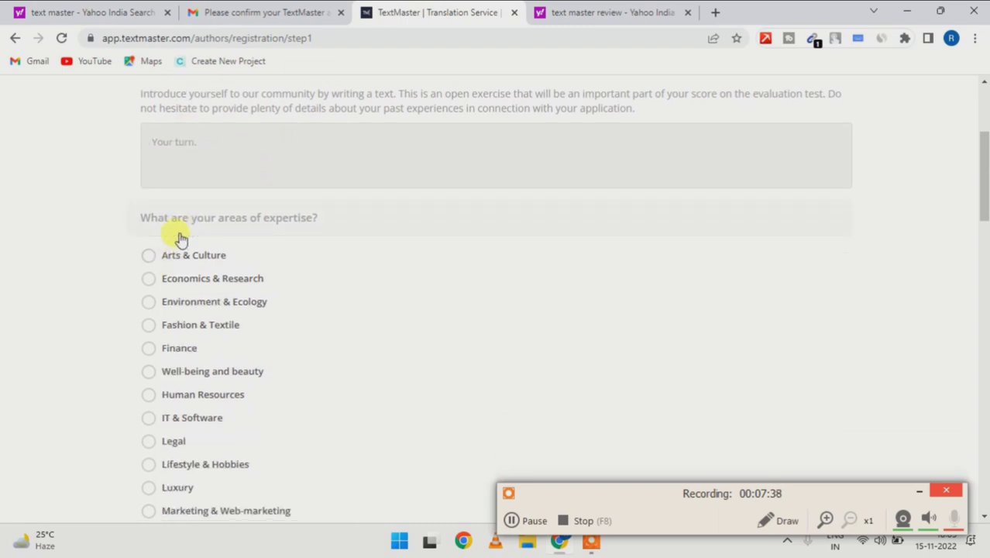
scroll(271, 233, down, 1)
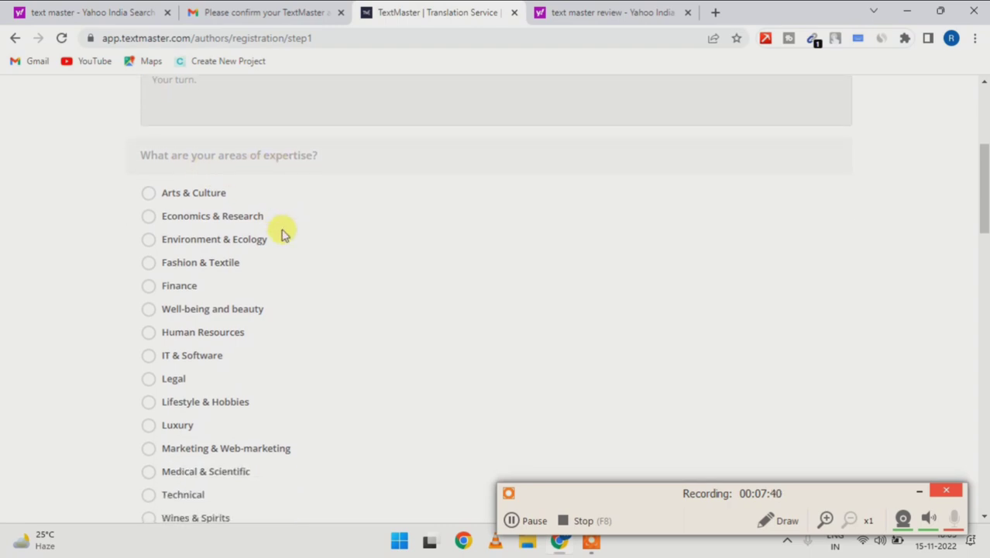
scroll(283, 232, down, 1)
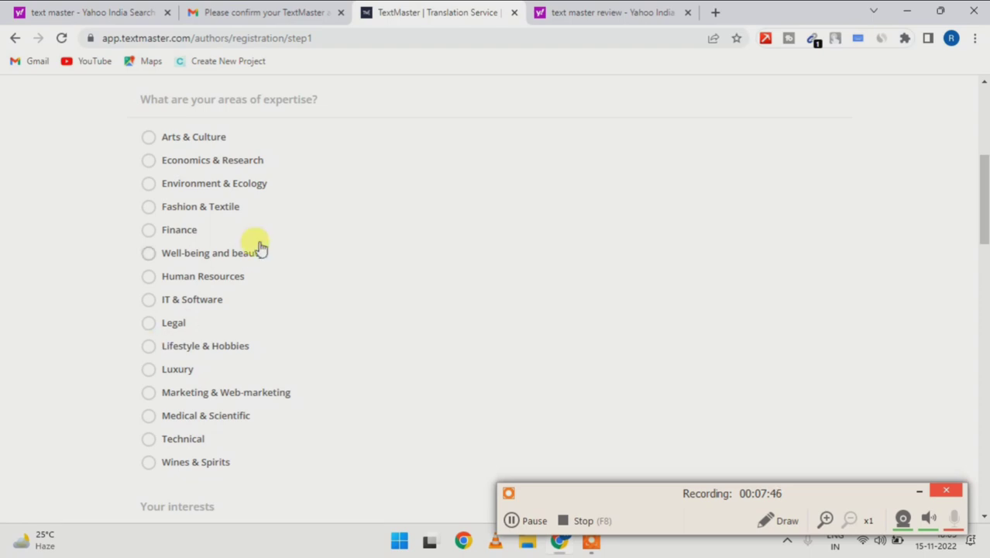
scroll(177, 299, down, 1)
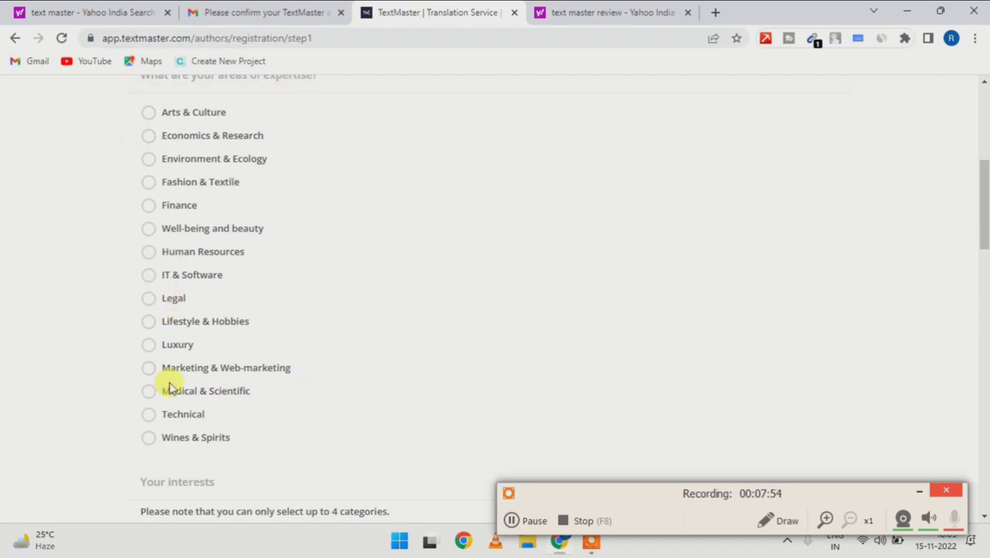
click(149, 418)
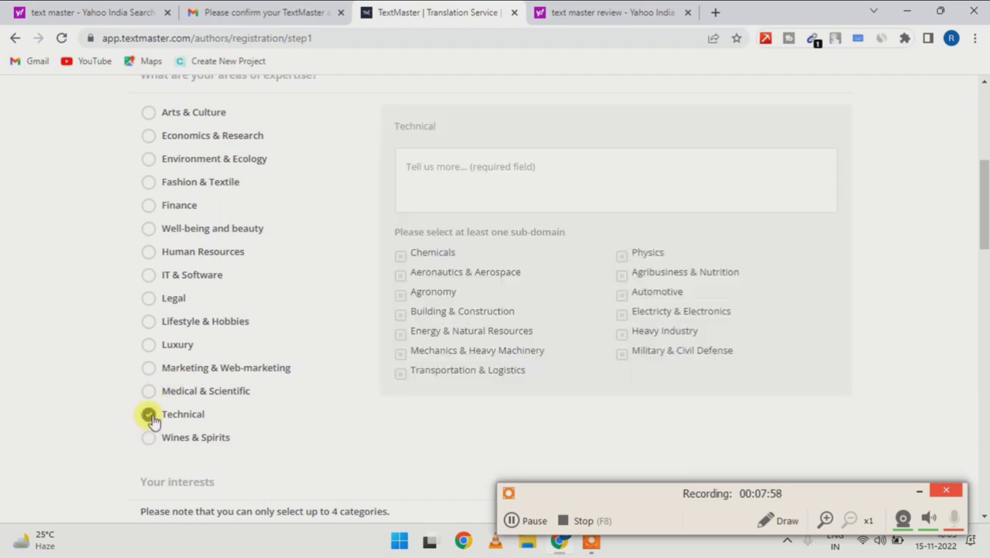
click(149, 391)
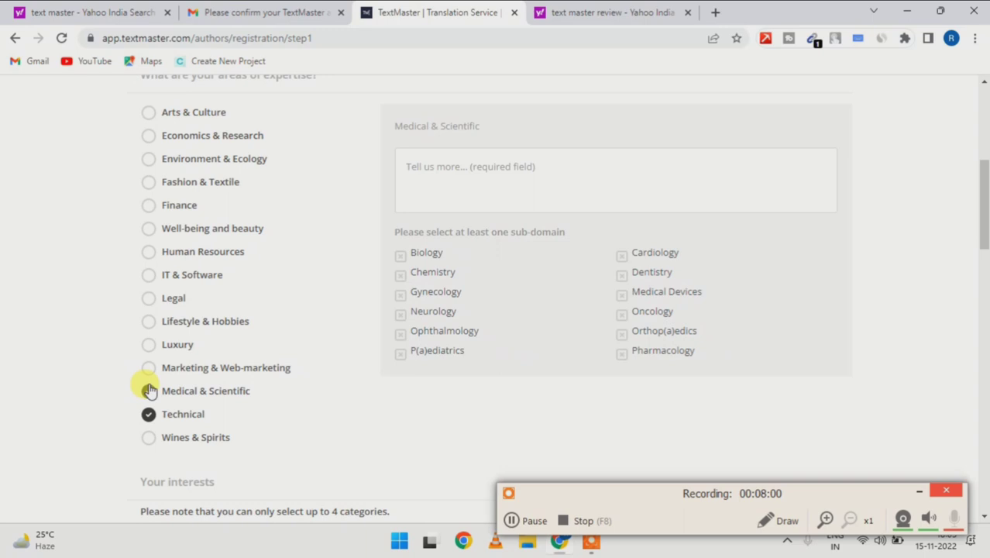
click(148, 368)
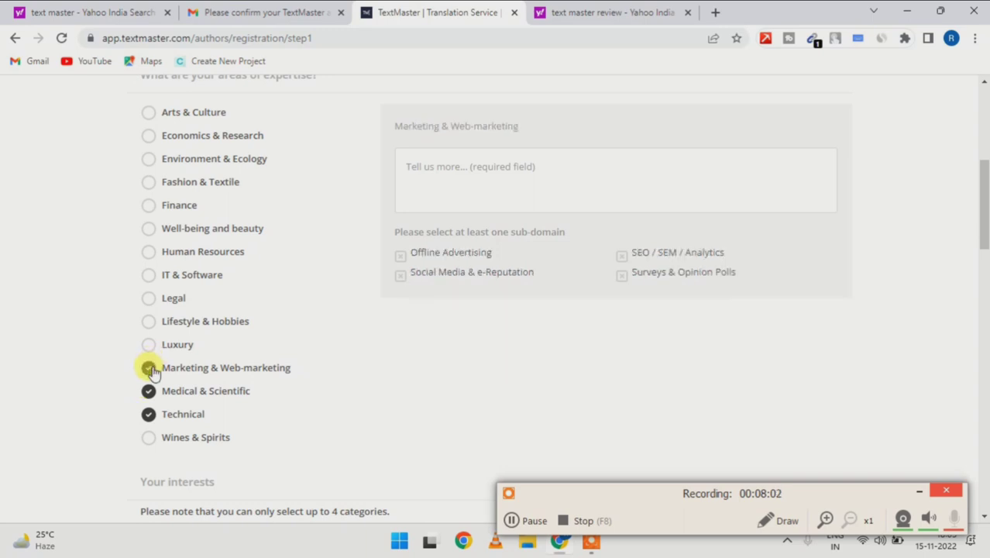
click(149, 277)
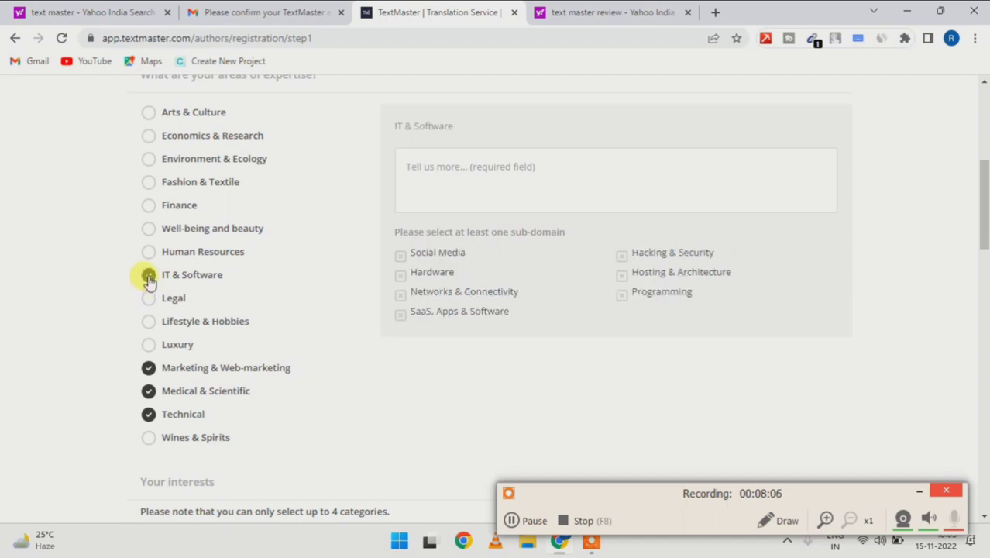
Step: Select the IT & Software sub-domains Social Media, Hardware, Networks & Connectivity, SaaS, Apps & Software, and Hacking & Security
click(401, 258)
click(400, 276)
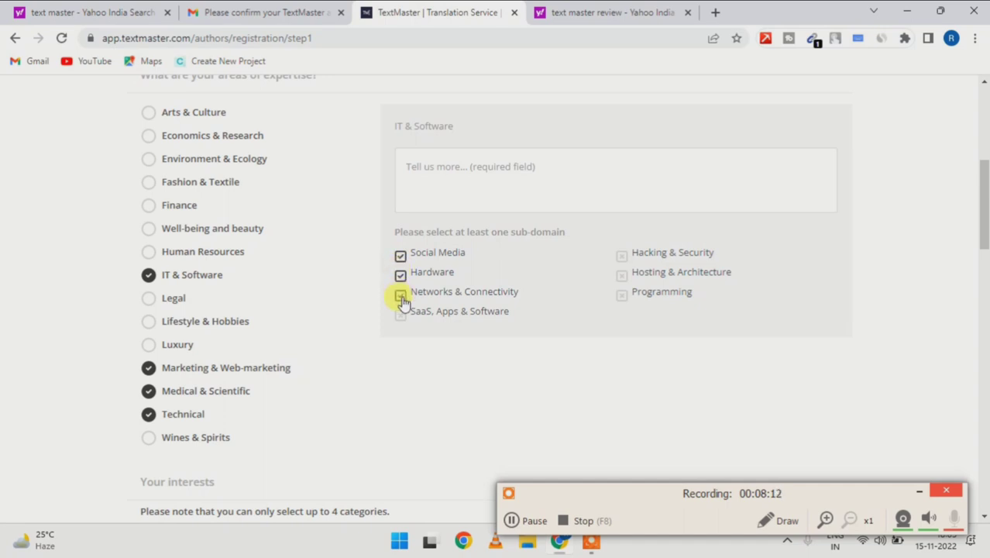
click(400, 296)
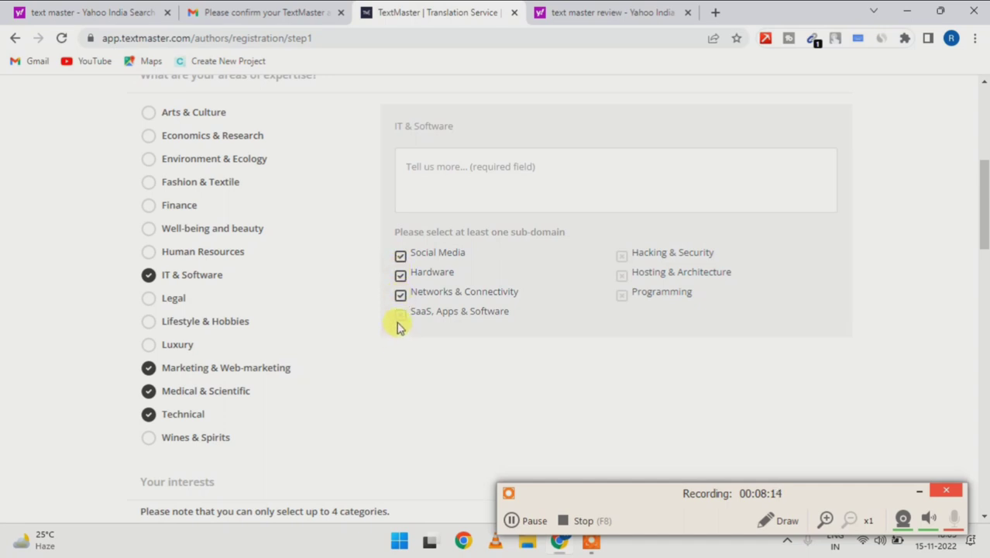
click(399, 316)
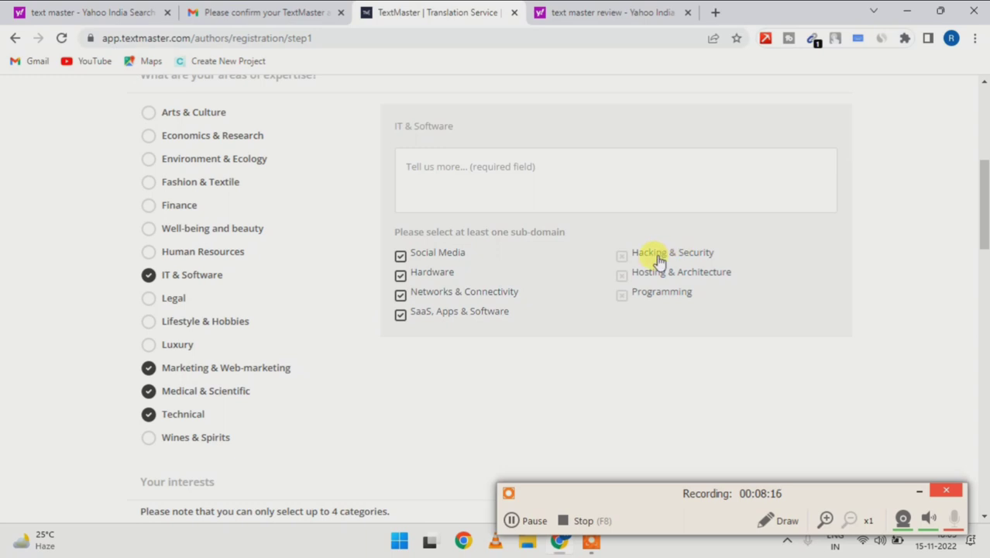
click(623, 257)
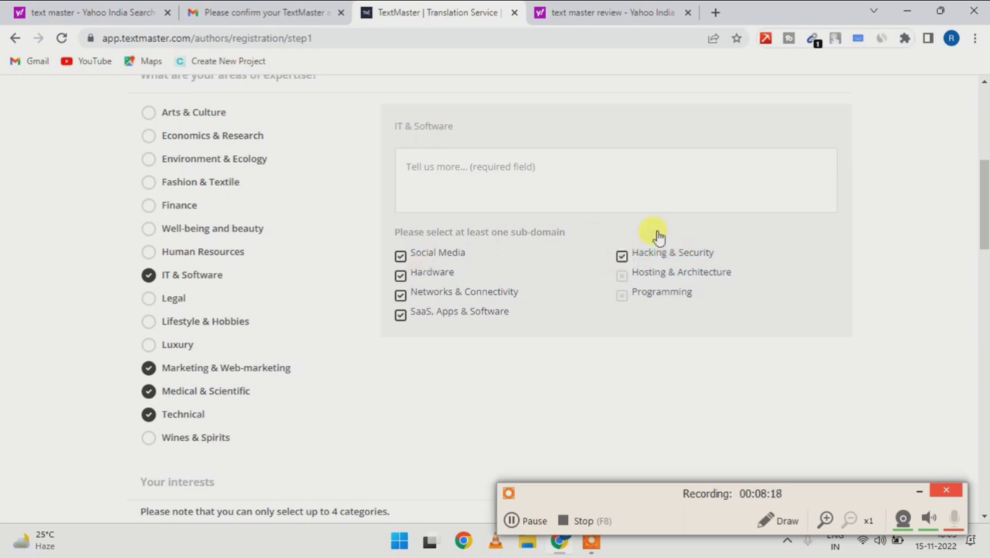
Step: Choose Sports, Fashion & Textile, Geek culture and Cuisine & Gastronomie as the four interest categories
scroll(422, 411, down, 2)
scroll(422, 412, down, 2)
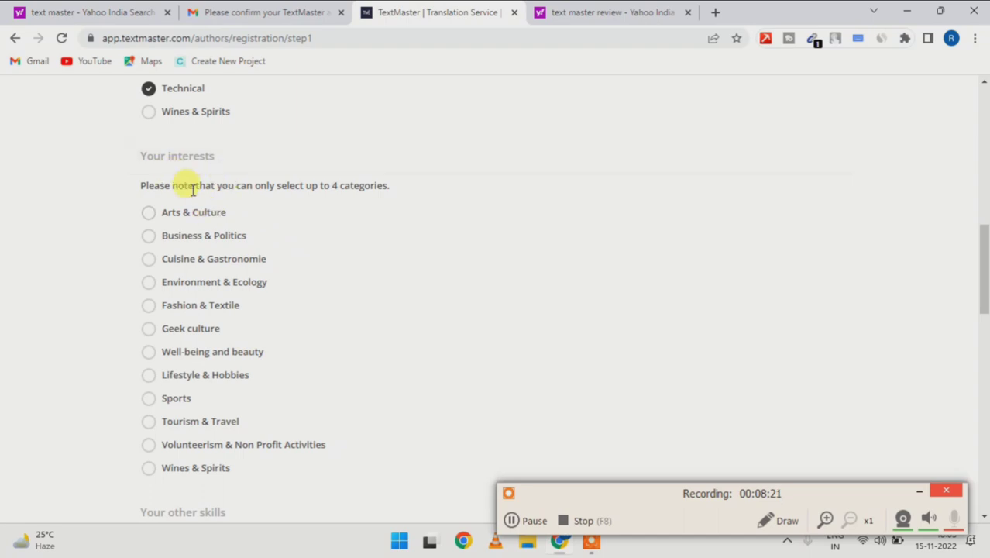
scroll(248, 236, down, 1)
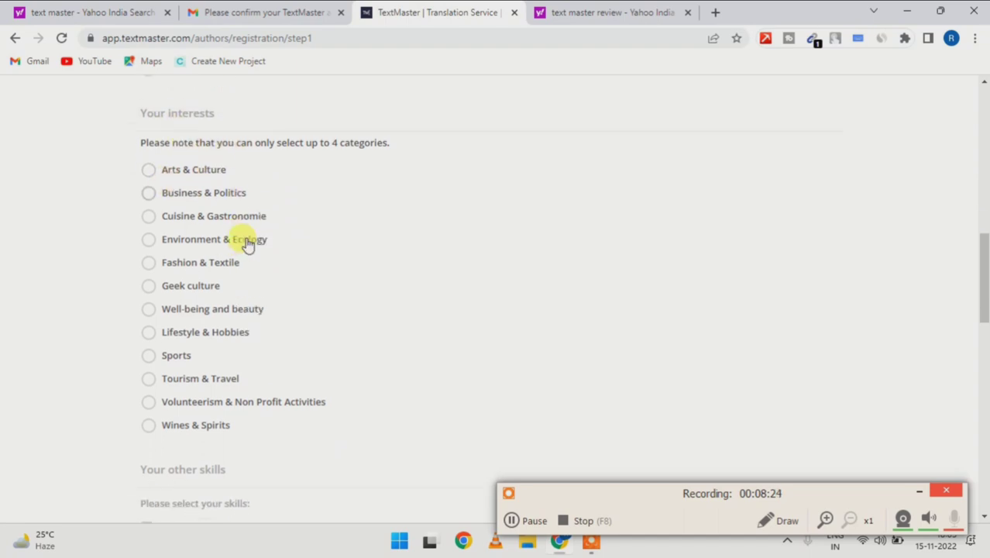
scroll(284, 155, up, 7)
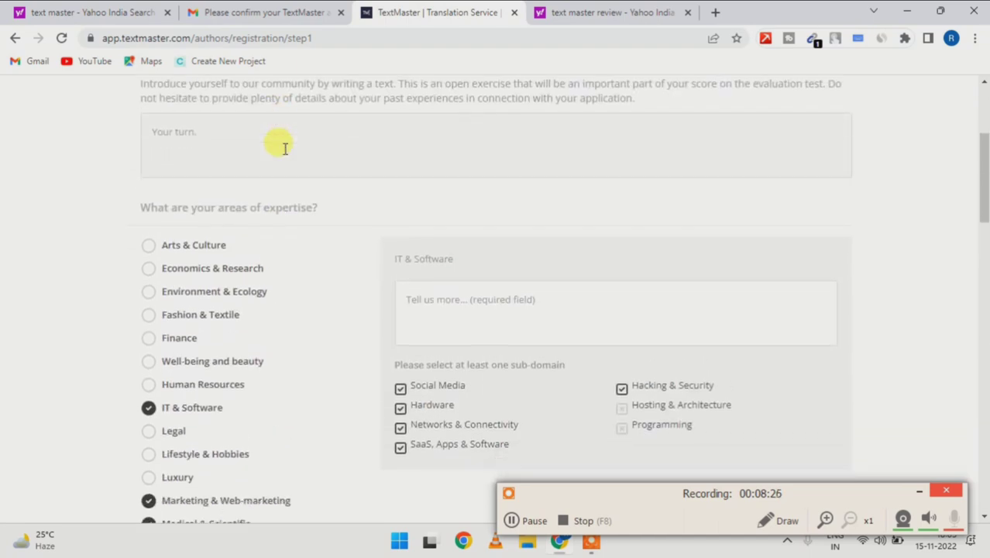
scroll(283, 163, down, 1)
scroll(293, 170, down, 5)
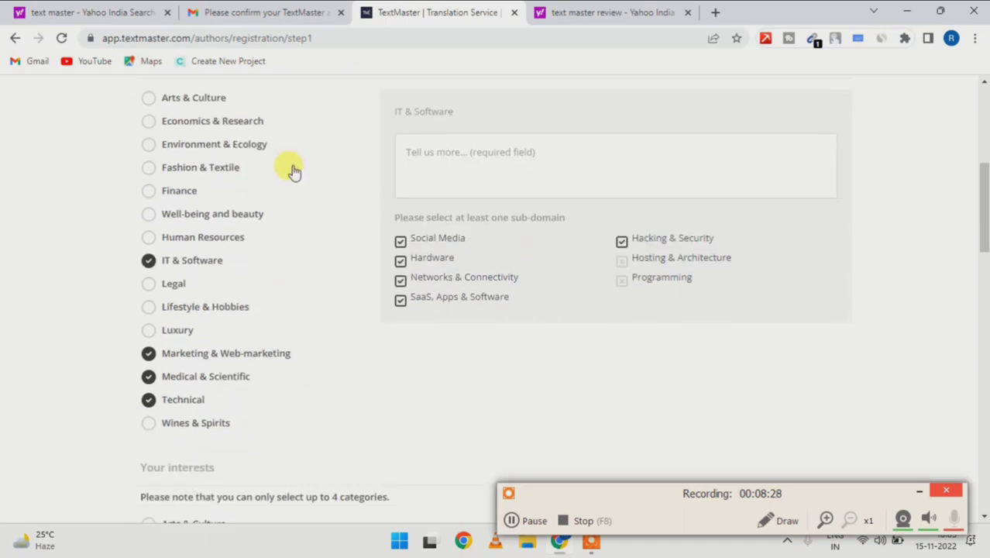
scroll(293, 171, down, 2)
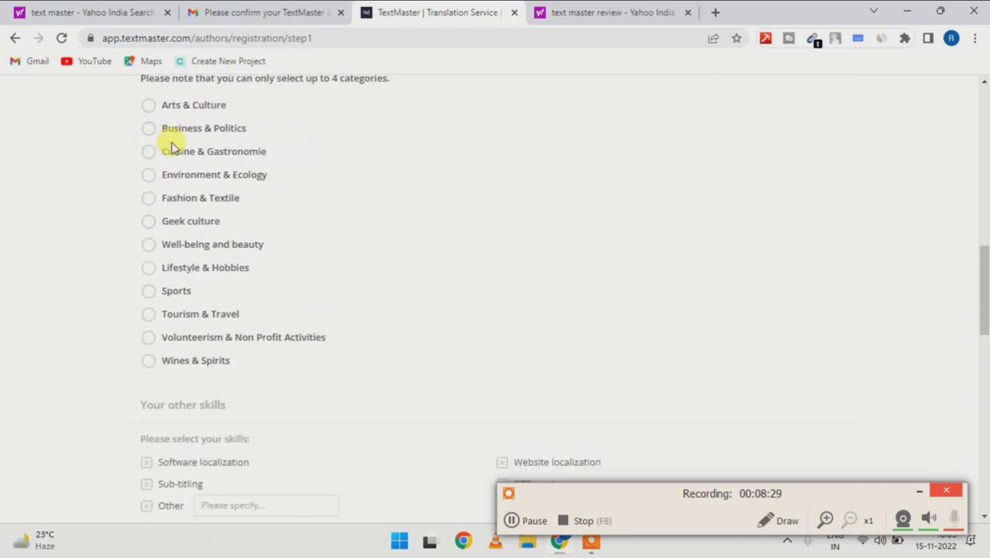
click(147, 292)
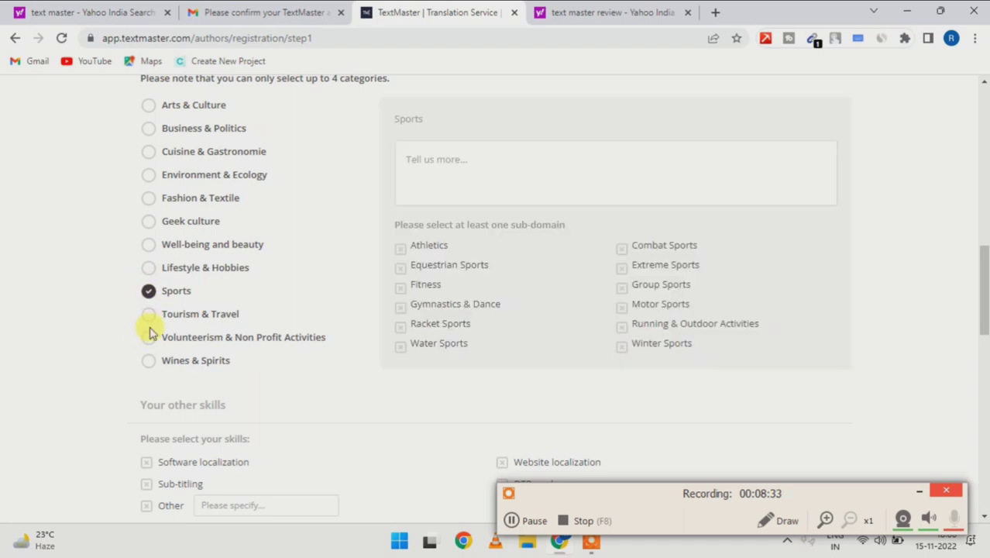
click(149, 200)
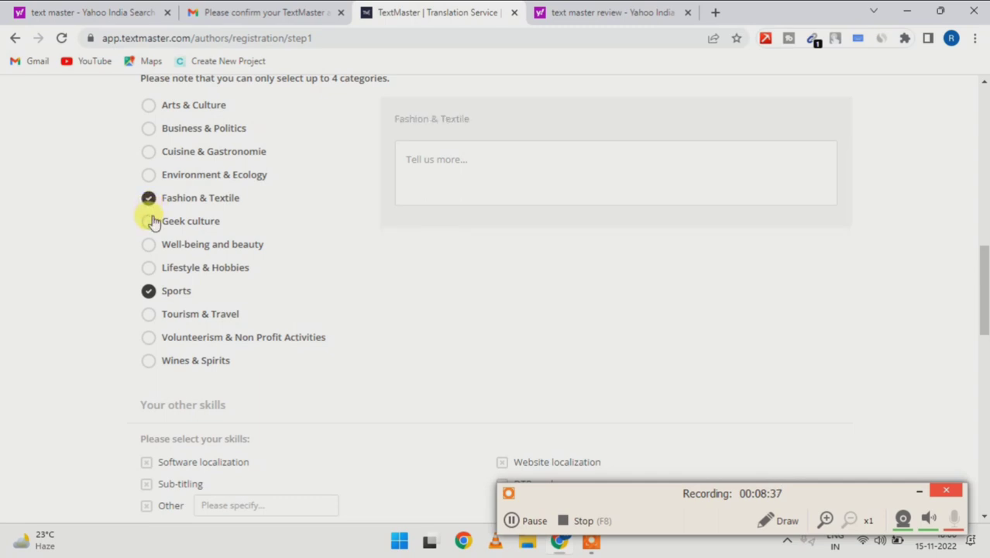
click(149, 223)
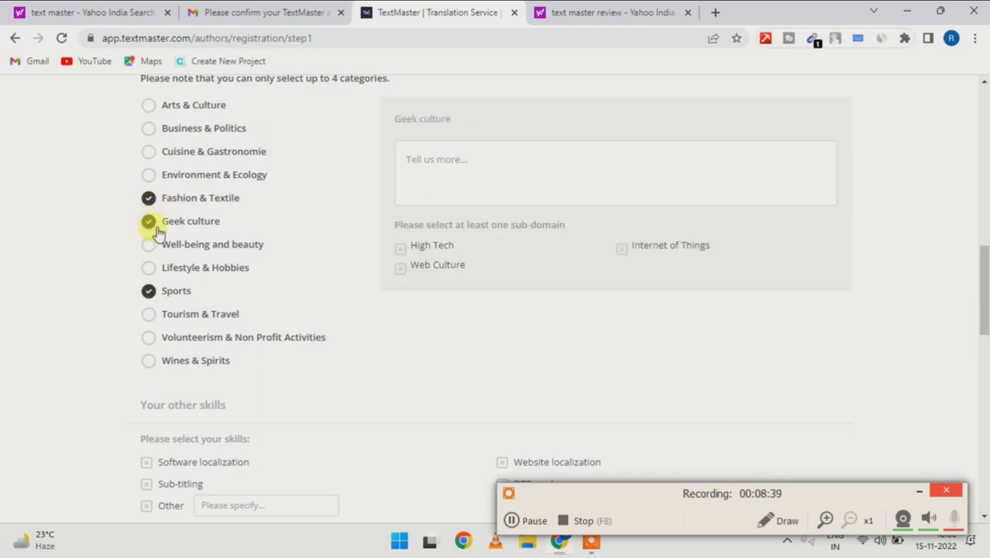
click(149, 154)
Step: Add Sub-titling as another skill and mark the writing style as Technical and General
scroll(225, 248, down, 4)
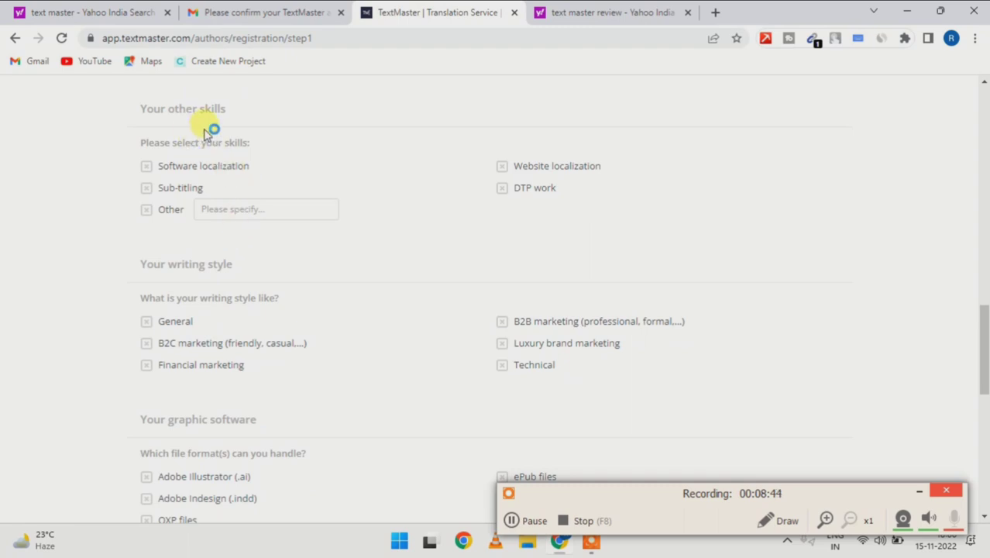
scroll(208, 133, up, 4)
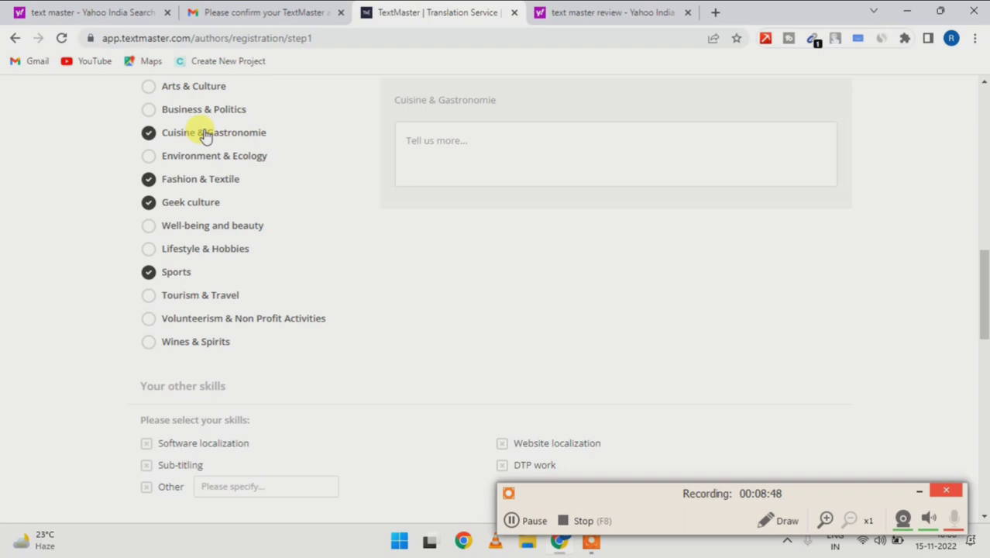
scroll(206, 136, down, 1)
scroll(205, 136, down, 4)
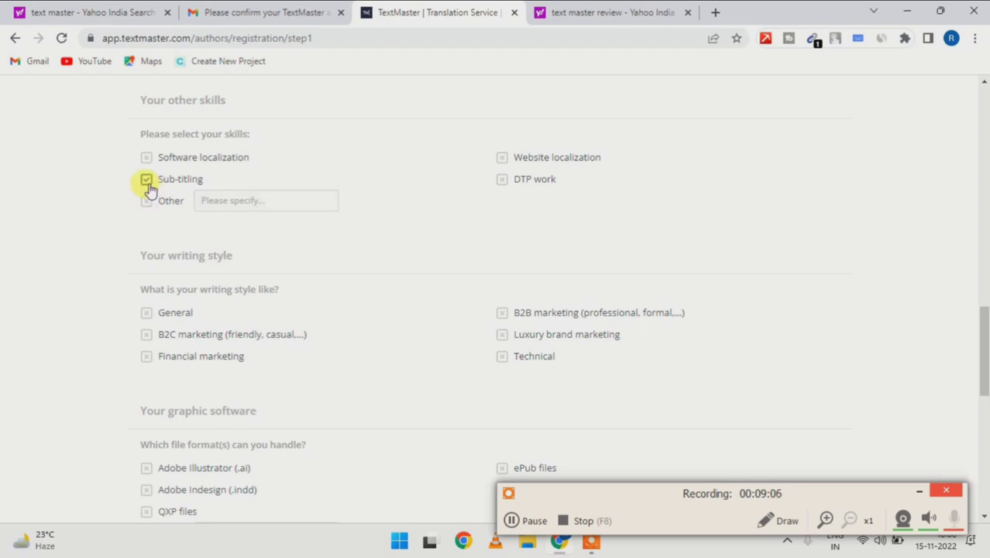
scroll(220, 271, down, 2)
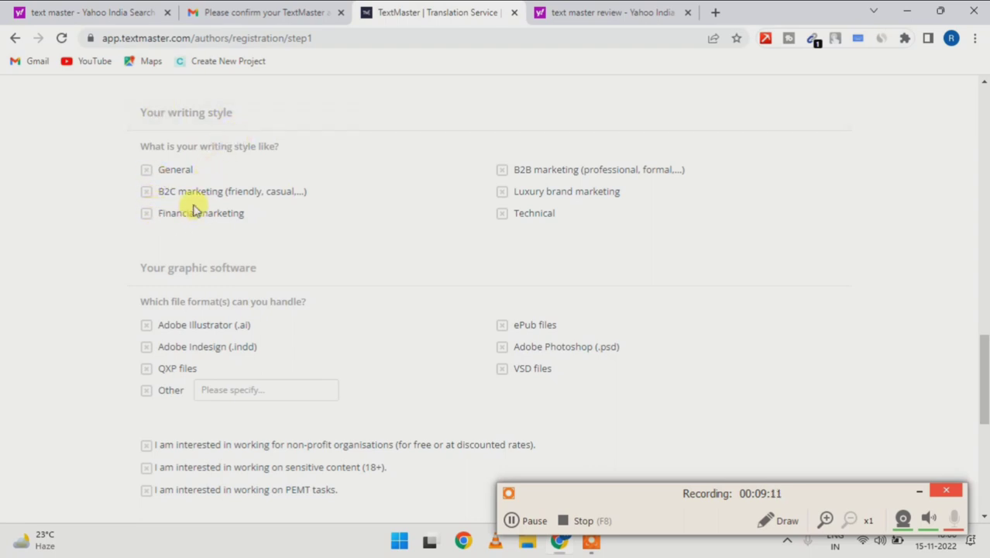
click(502, 214)
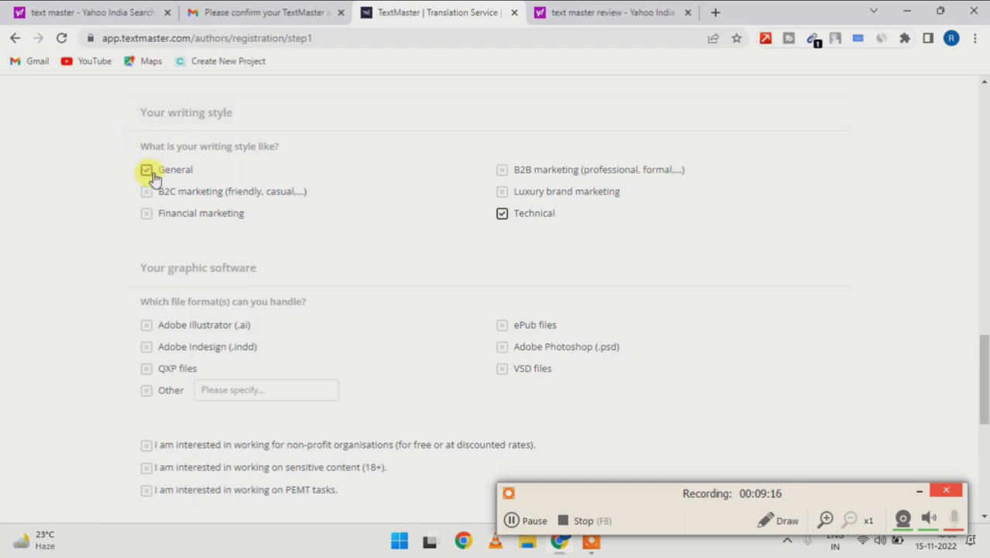
Step: Mark Adobe Illustrator (.ai) and Adobe Photoshop (.psd) as the graphic file formats that can be handled
scroll(316, 274, down, 2)
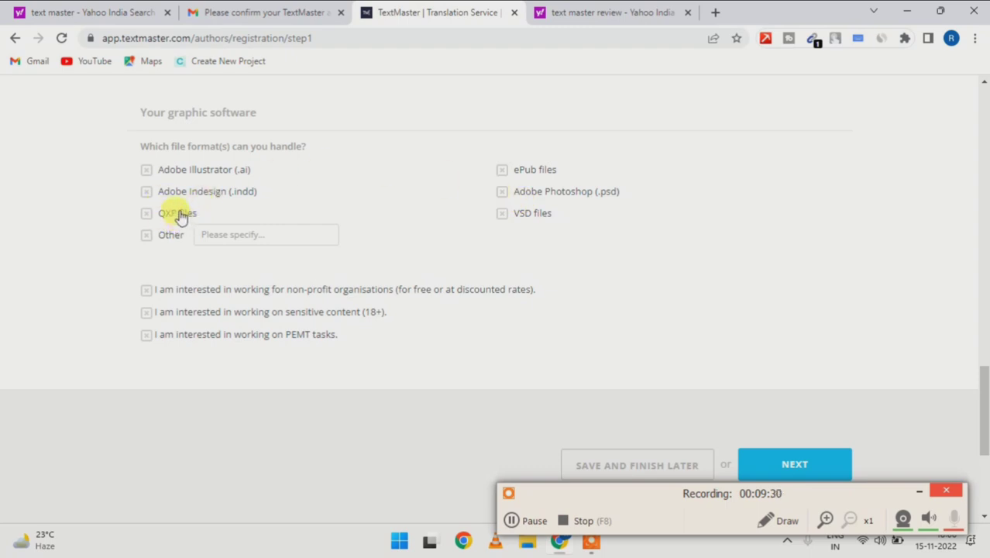
click(145, 171)
click(502, 192)
scroll(342, 272, down, 2)
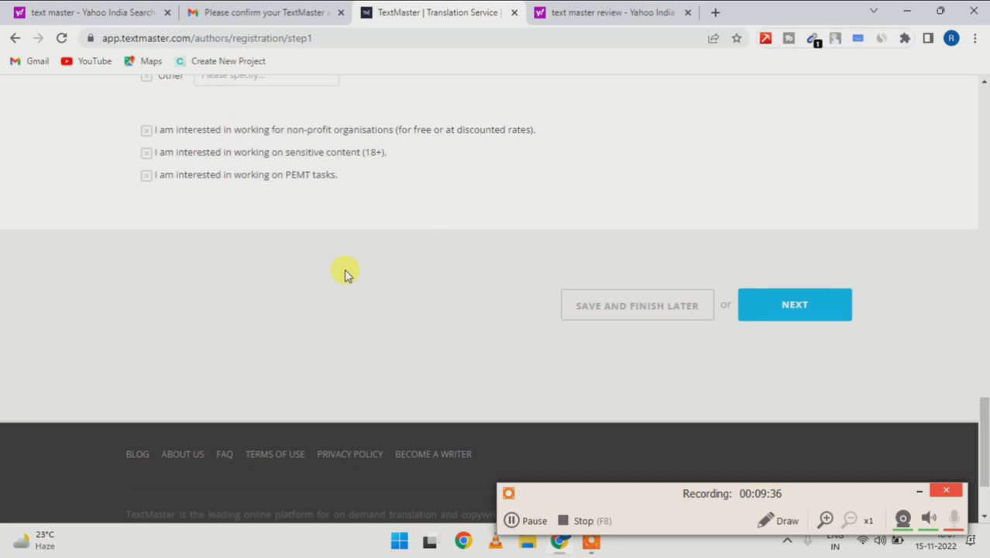
scroll(343, 272, up, 2)
scroll(345, 273, up, 1)
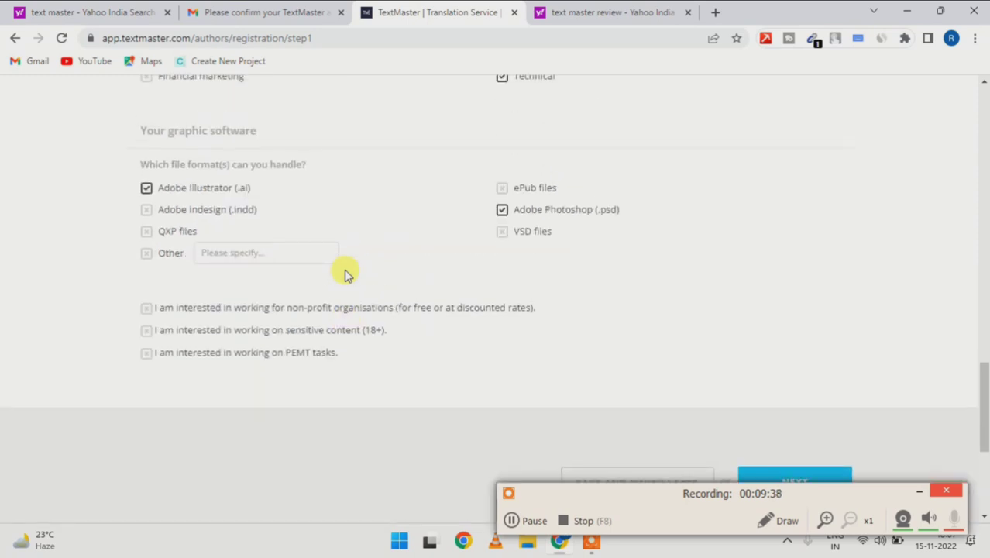
scroll(346, 273, down, 2)
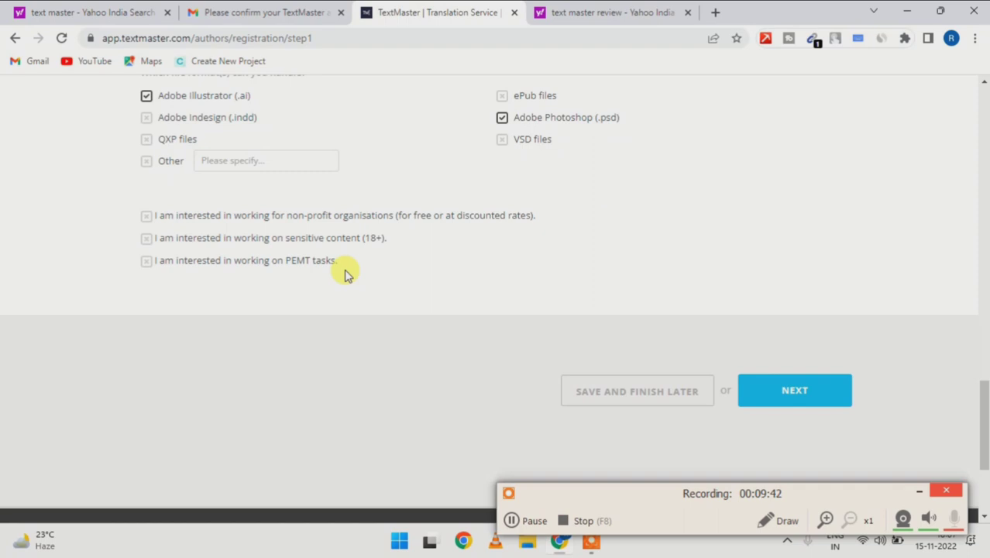
Step: Declare interest in non-profit work, sensitive content (18+) and PEMT tasks, and submit the author's abilities form
scroll(345, 273, down, 2)
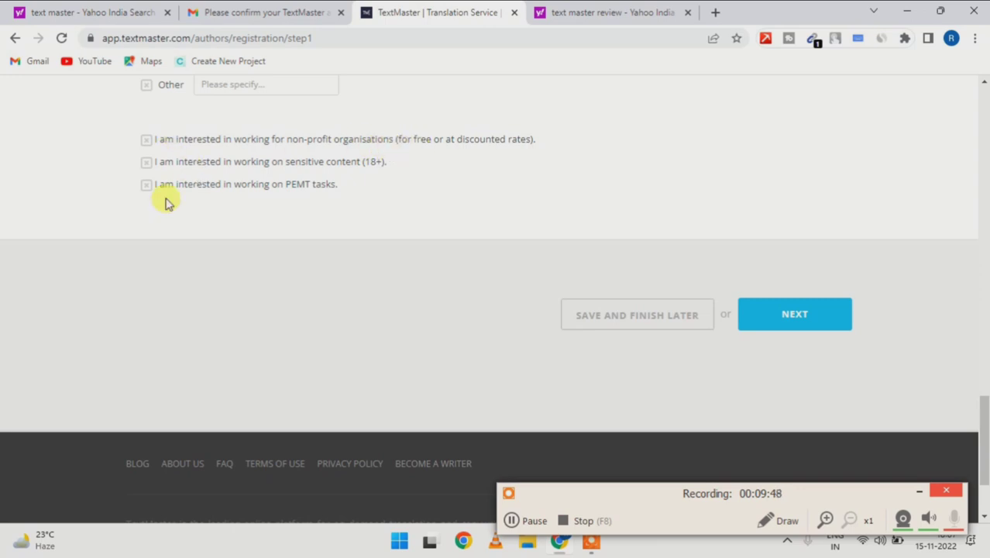
click(146, 163)
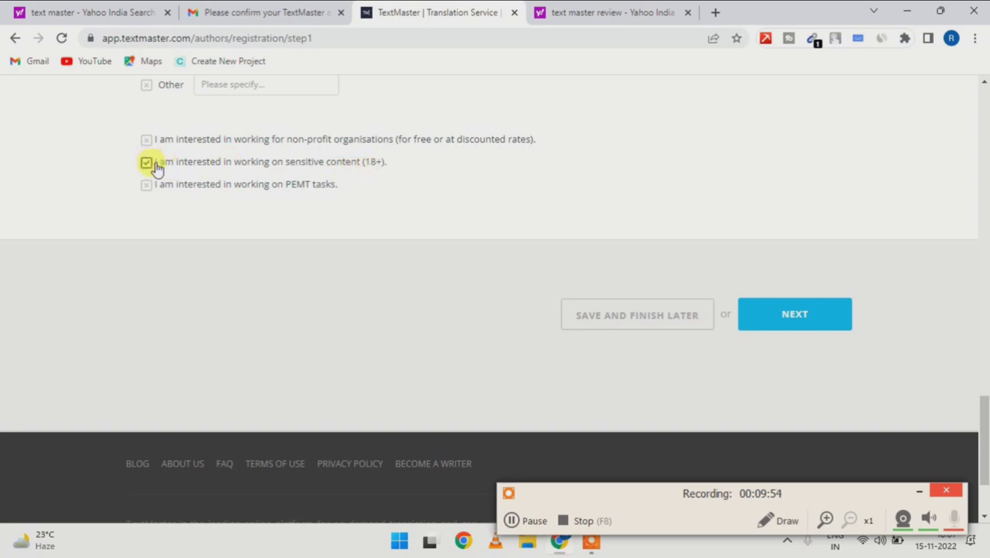
click(146, 140)
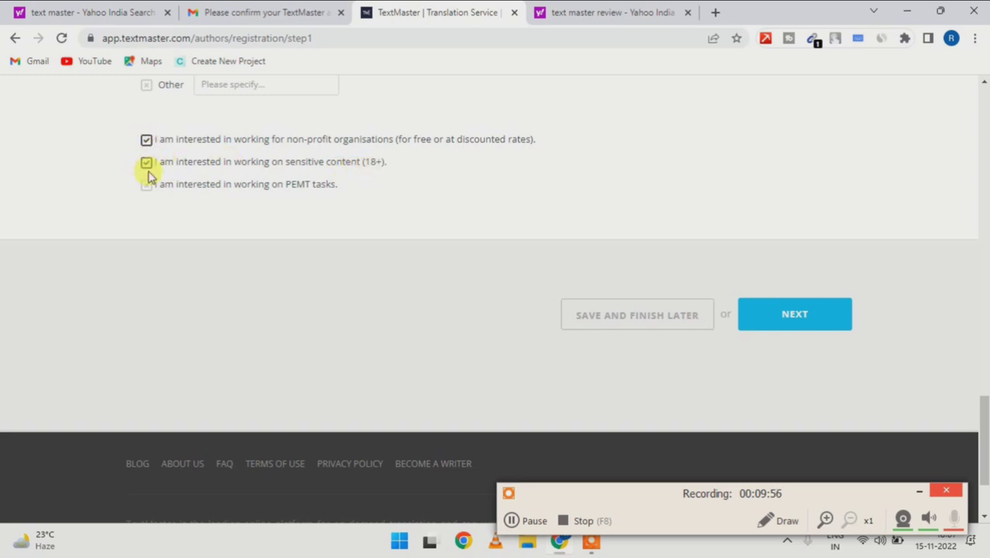
click(146, 184)
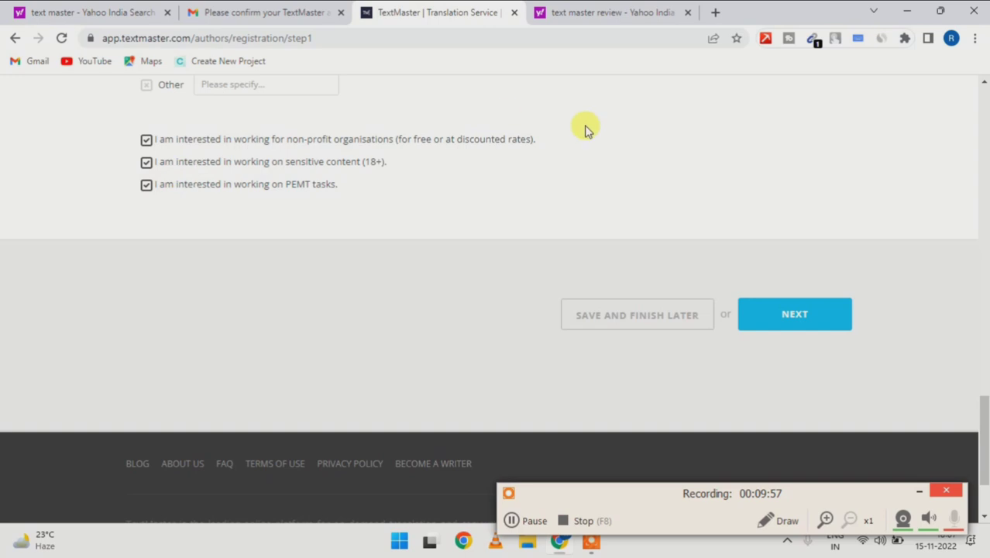
click(790, 313)
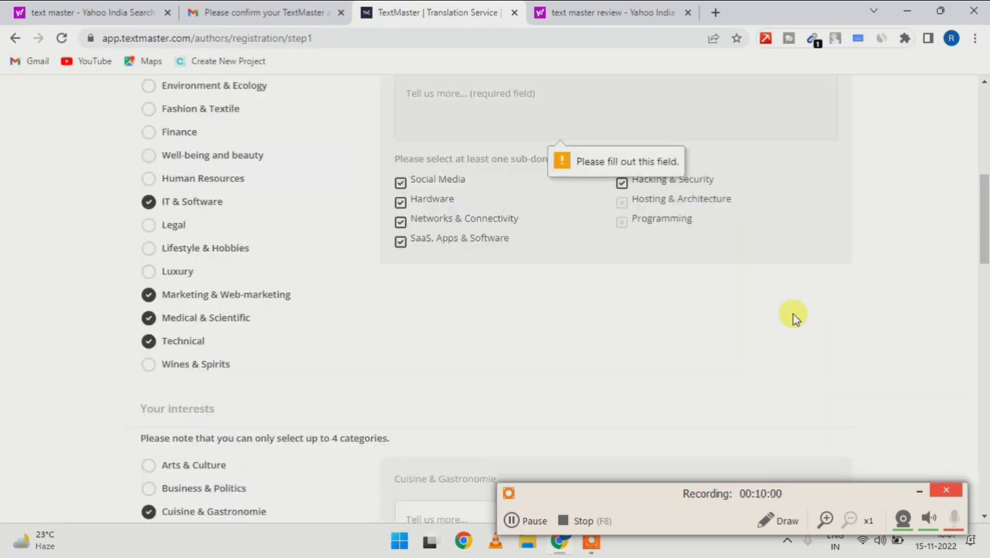
Step: Add Hosting & Architecture and Programming to the IT & Software sub-domains and try to submit the abilities form again
scroll(681, 233, up, 1)
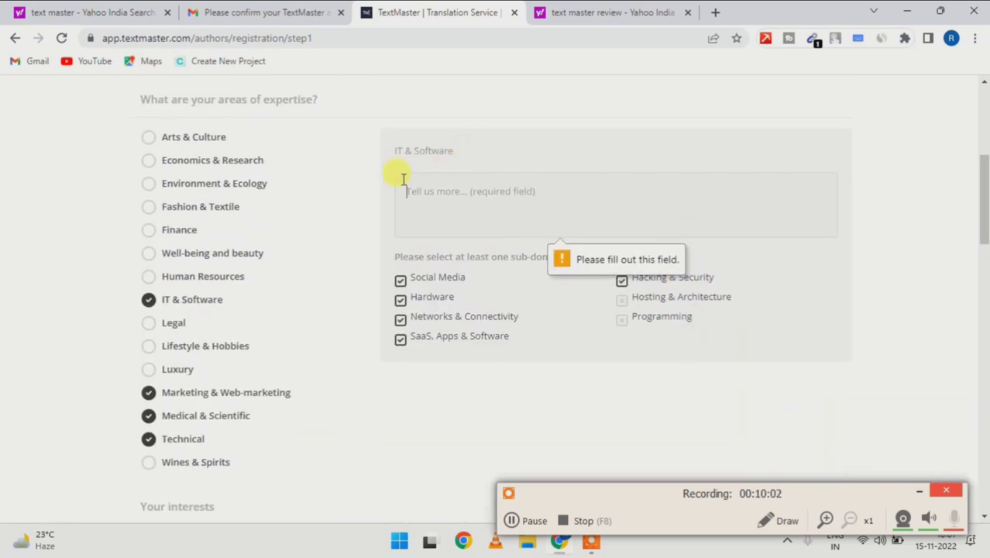
click(621, 301)
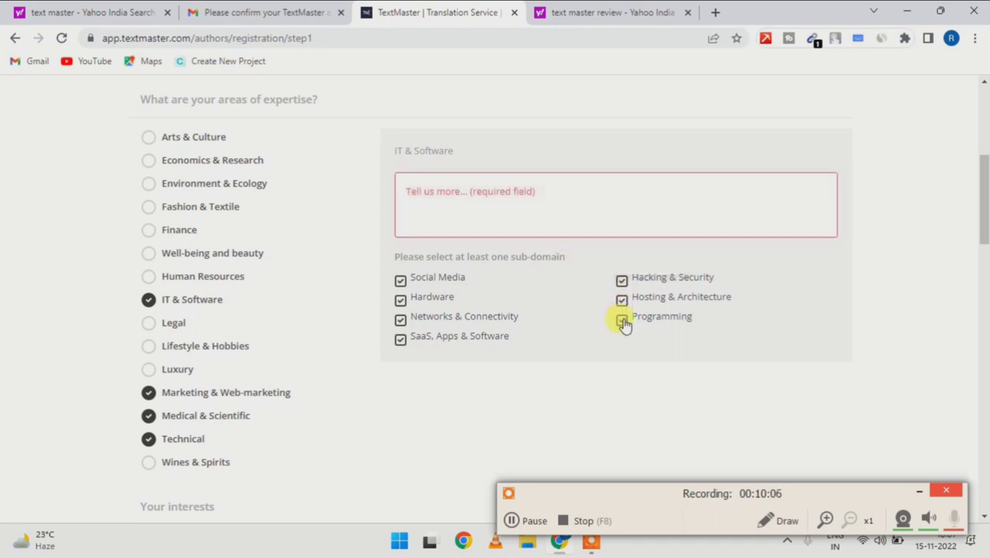
scroll(605, 371, down, 10)
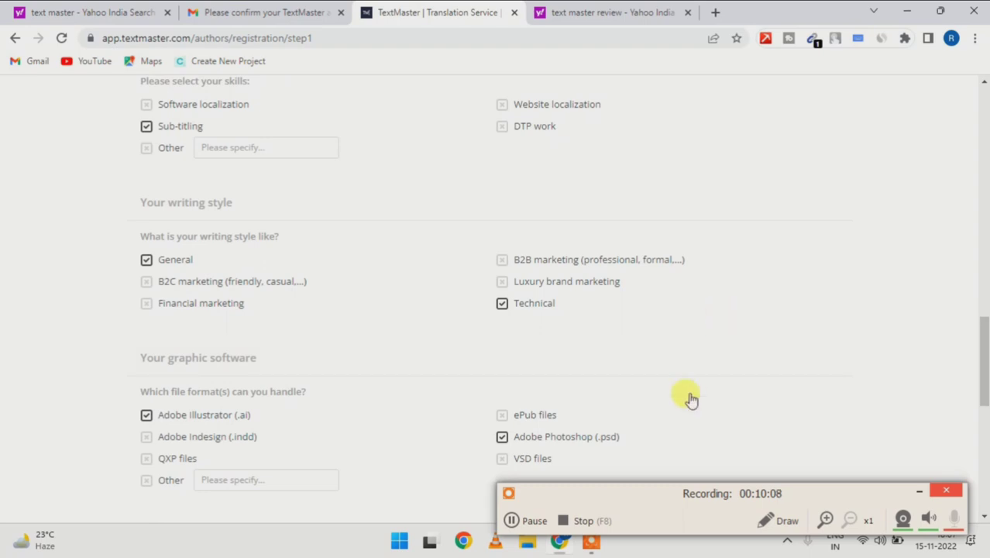
scroll(689, 396, down, 10)
click(769, 248)
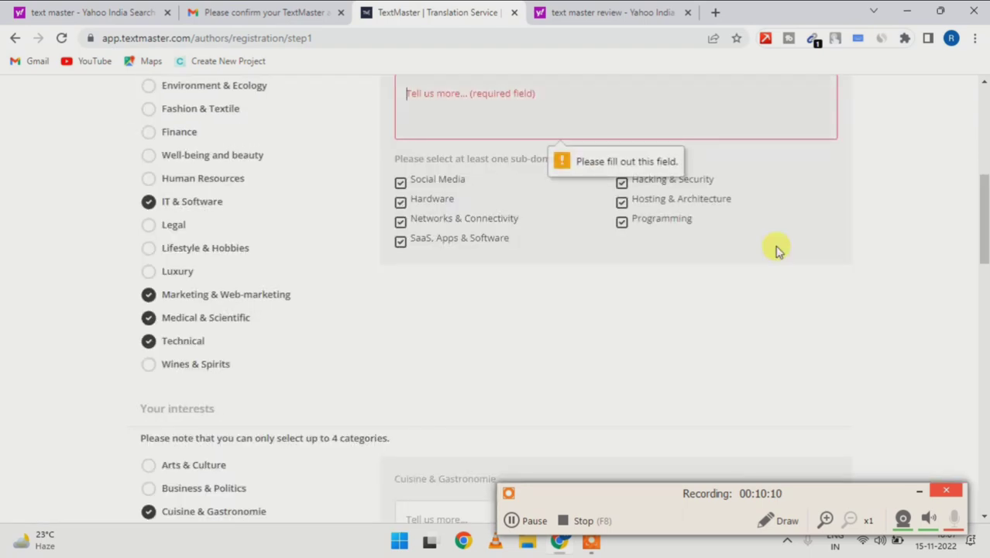
click(511, 521)
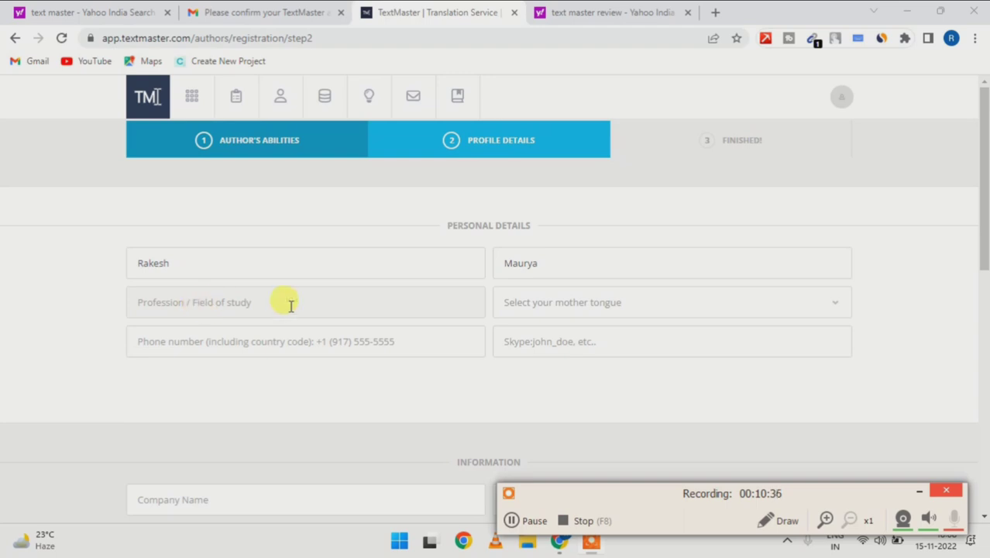
Step: Enter freelancer as the profession in the personal details
click(250, 306)
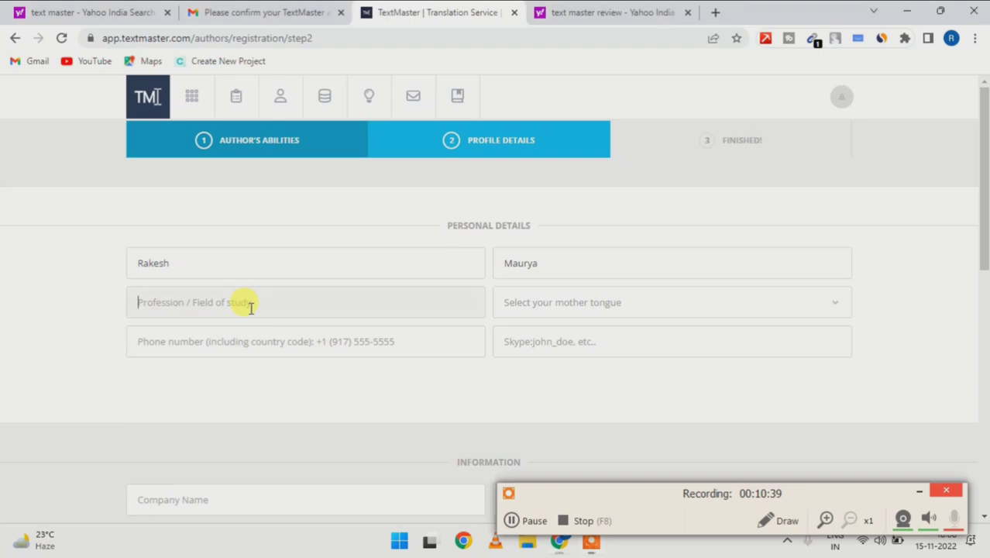
text(b)
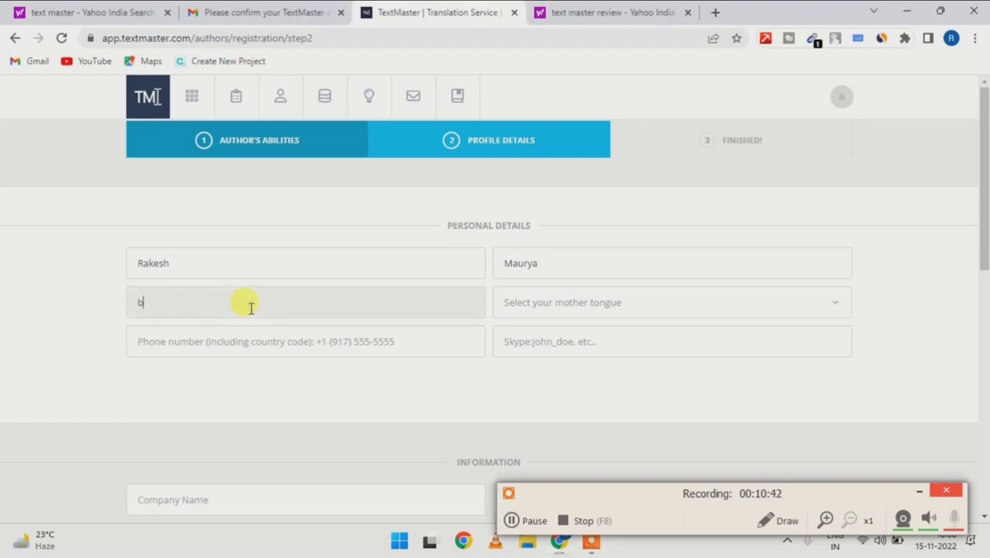
key(BackSpace)
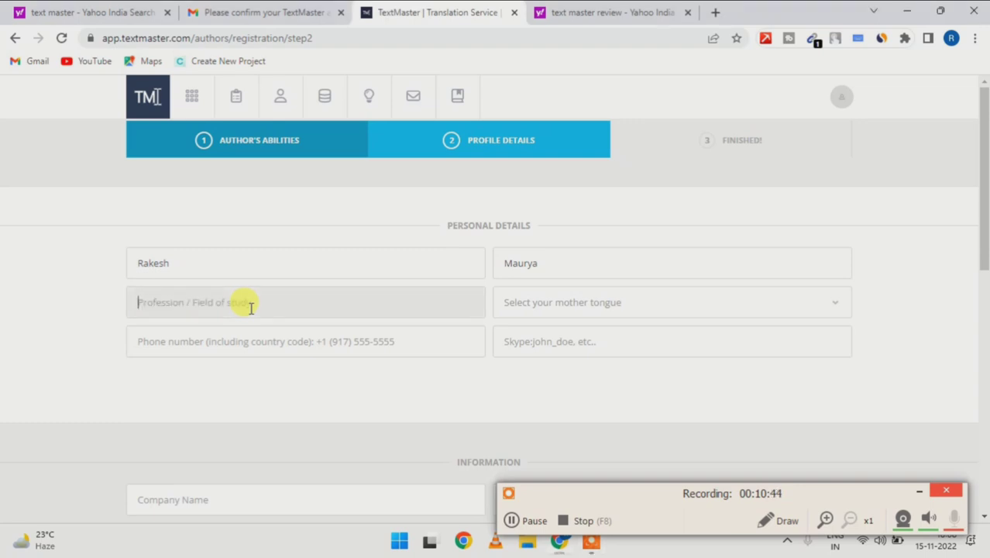
text(freelancer)
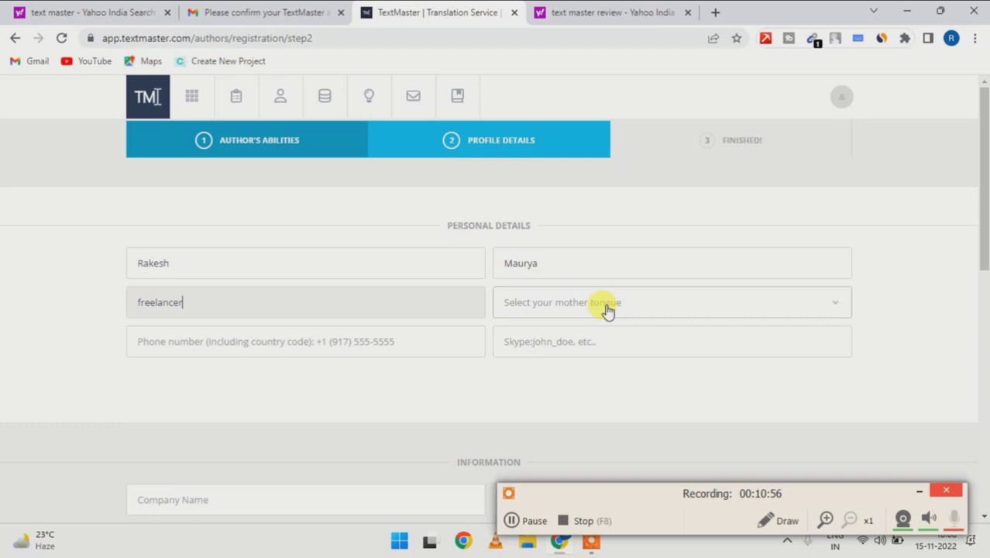
Step: Set the mother tongue in the personal details to Hindi (India)
click(672, 309)
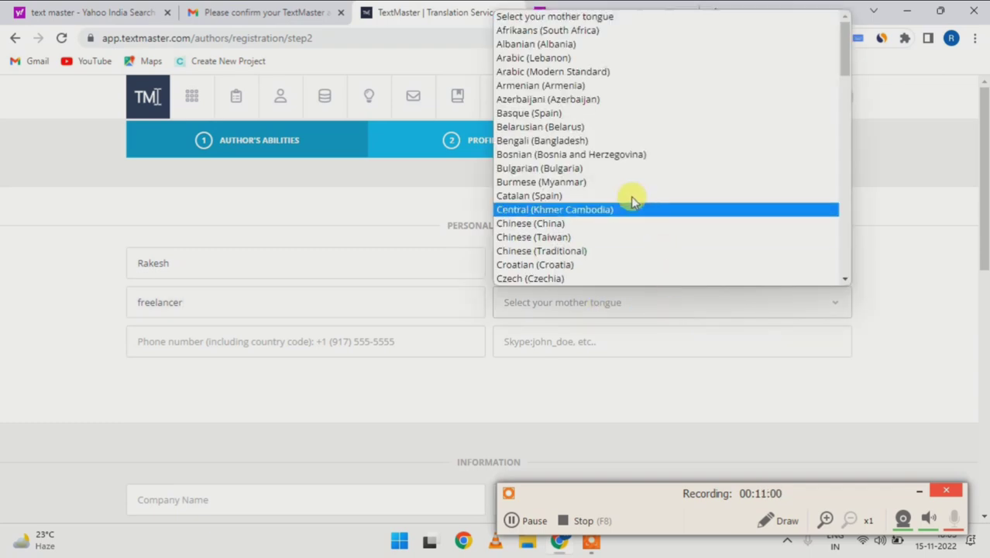
scroll(623, 184, down, 8)
scroll(623, 184, down, 5)
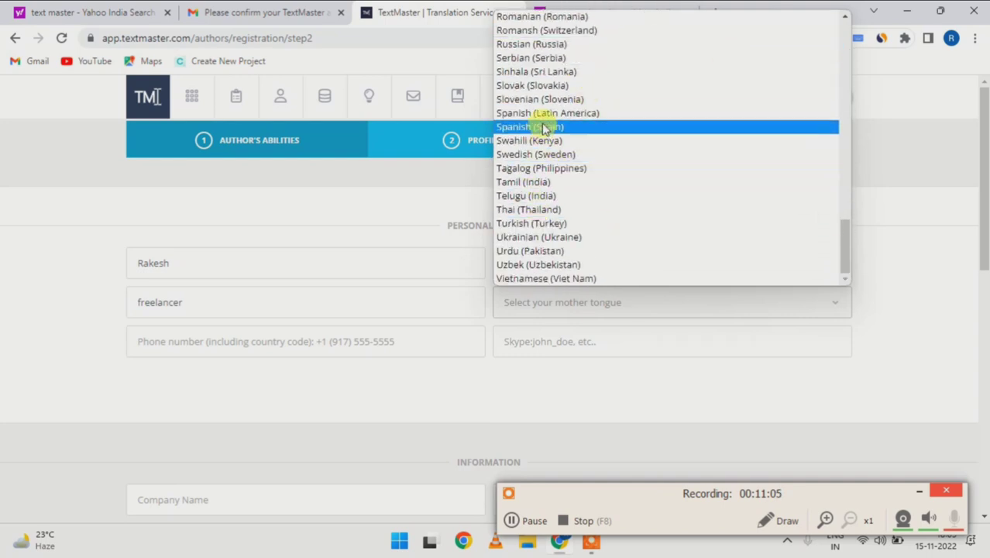
scroll(543, 101, up, 4)
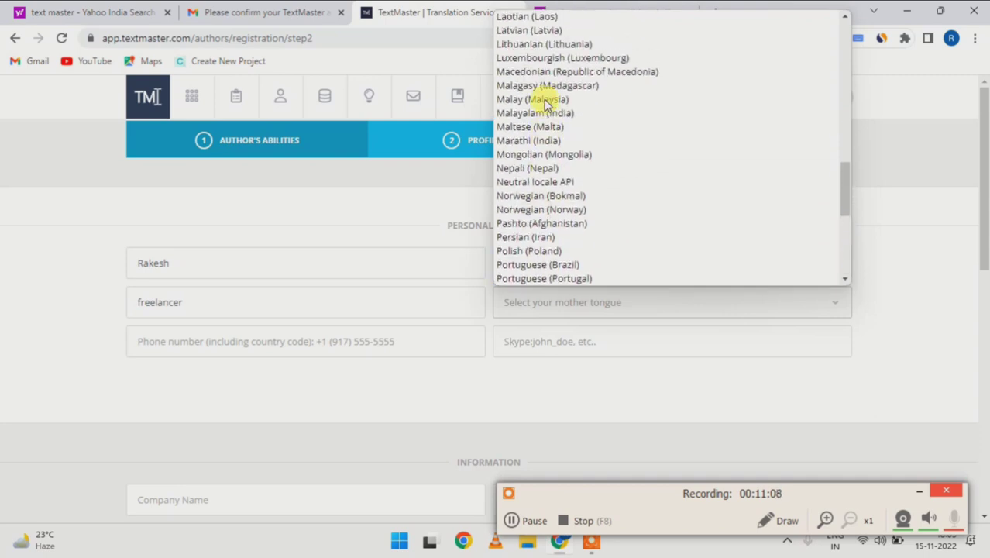
scroll(546, 103, up, 3)
scroll(545, 104, up, 2)
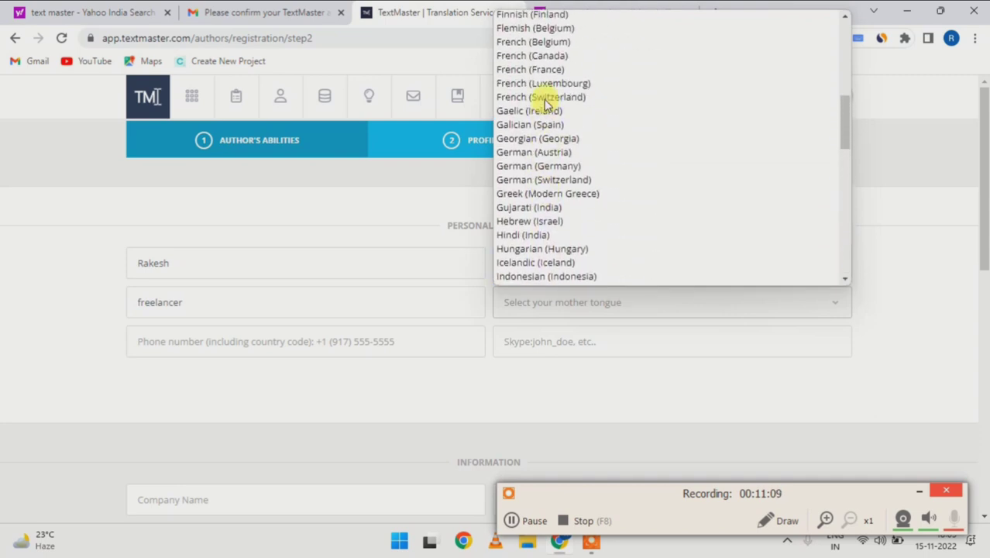
text(hi)
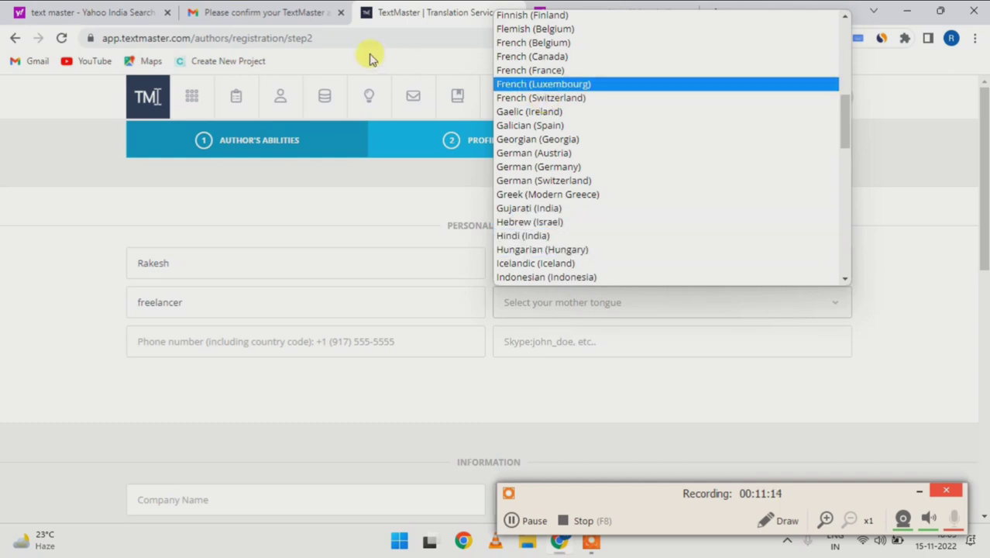
click(520, 236)
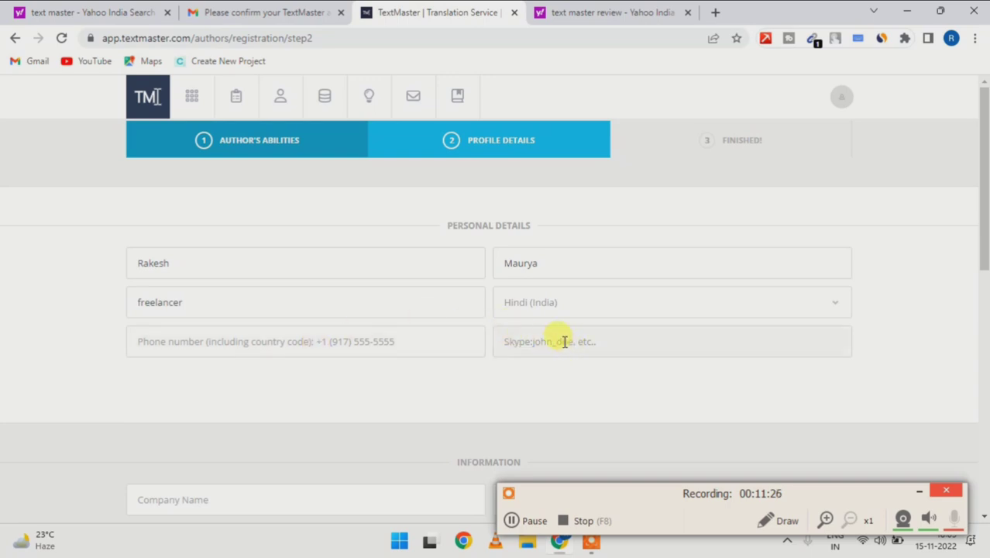
Step: Fill in the address information from the first saved browser address and finish the registration
scroll(525, 389, down, 2)
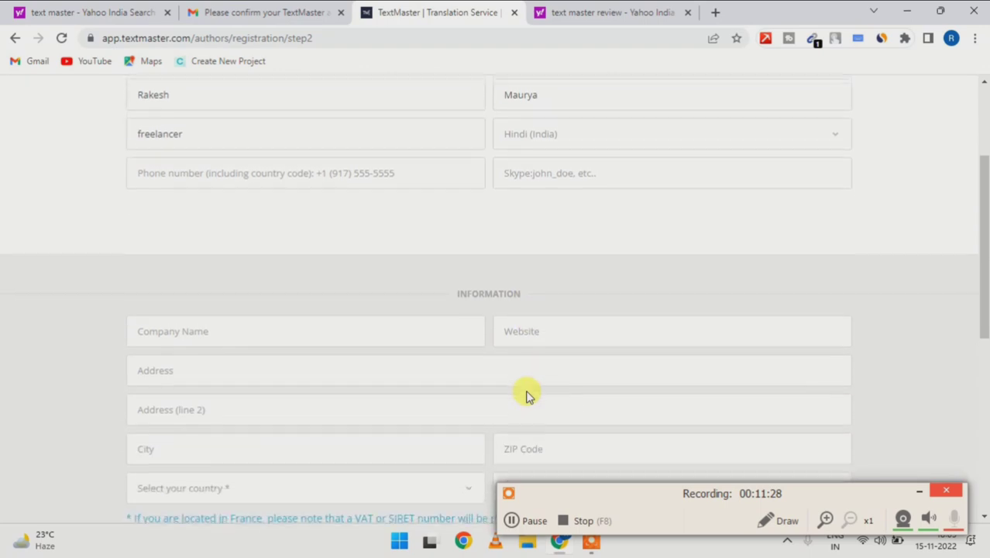
scroll(533, 357, down, 1)
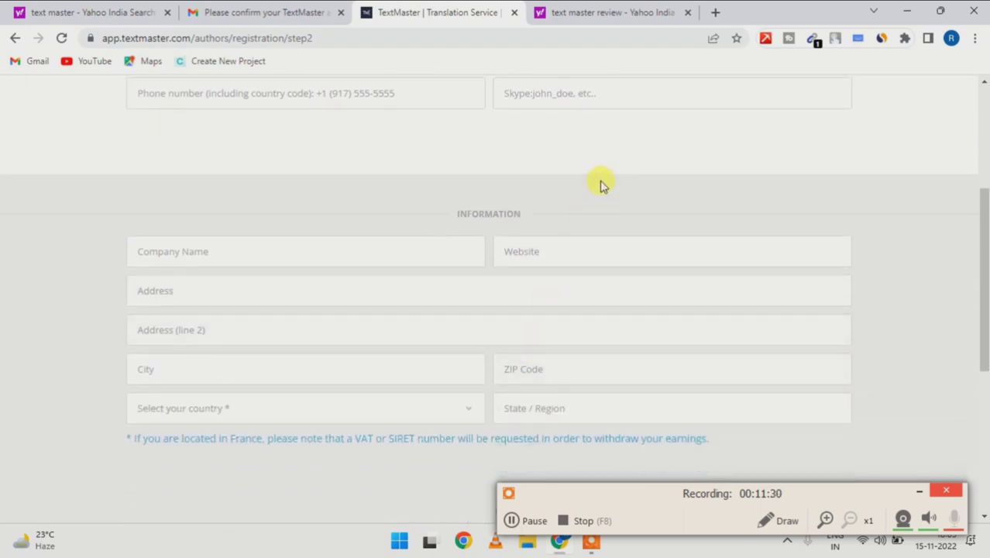
scroll(601, 186, up, 2)
scroll(581, 260, down, 3)
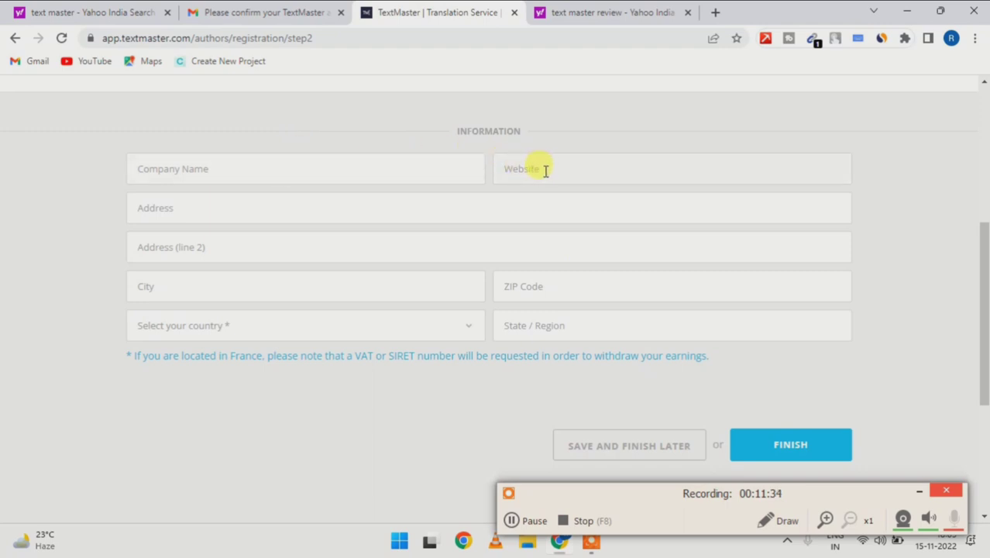
click(293, 209)
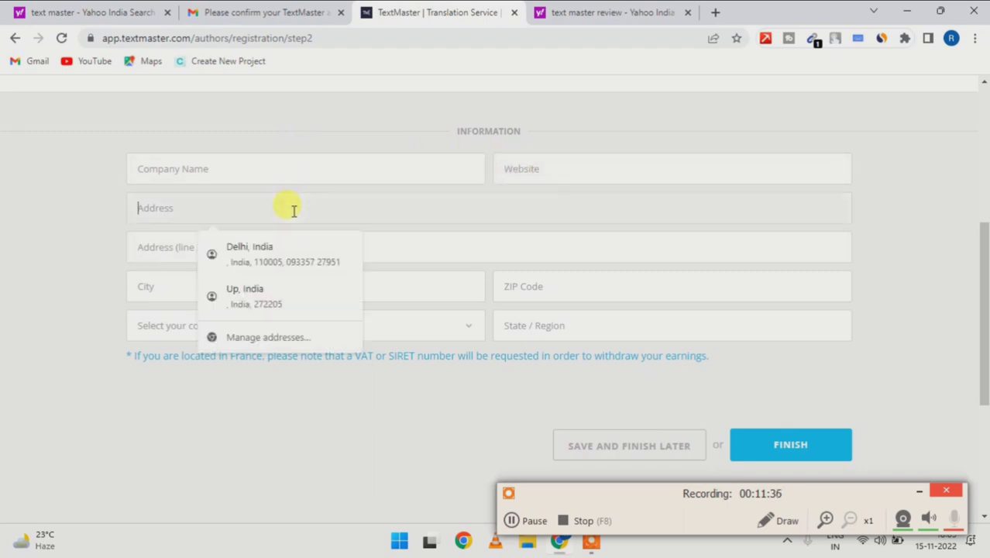
click(285, 256)
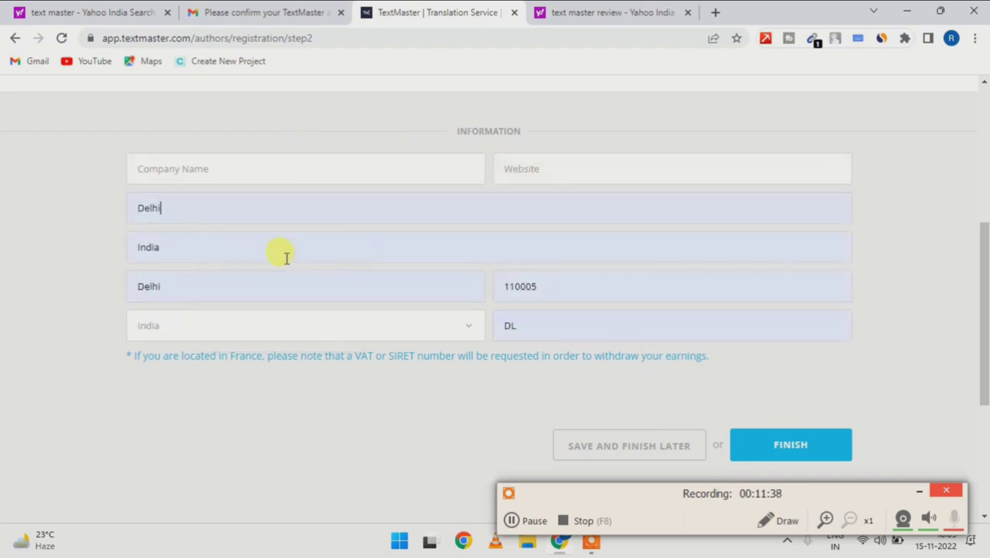
scroll(335, 344, down, 3)
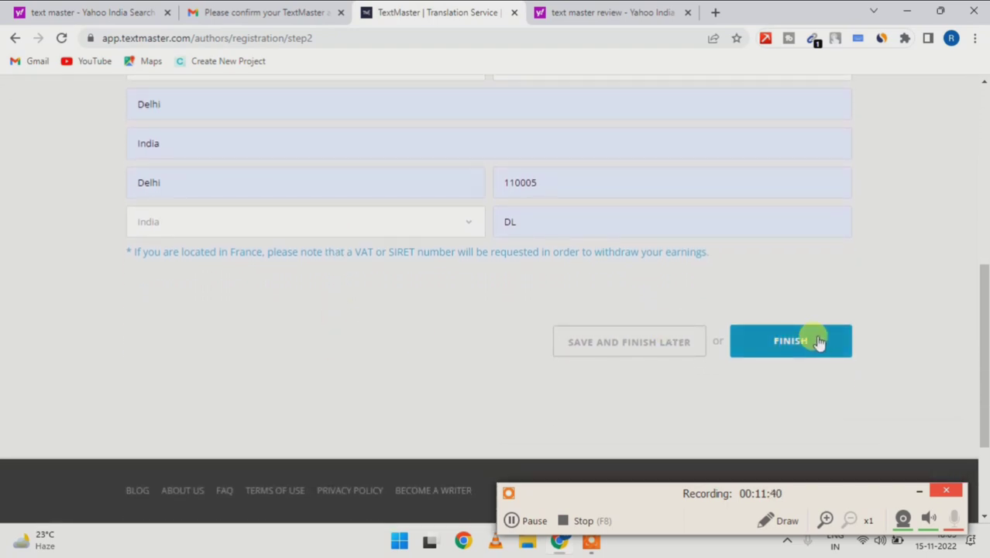
click(818, 342)
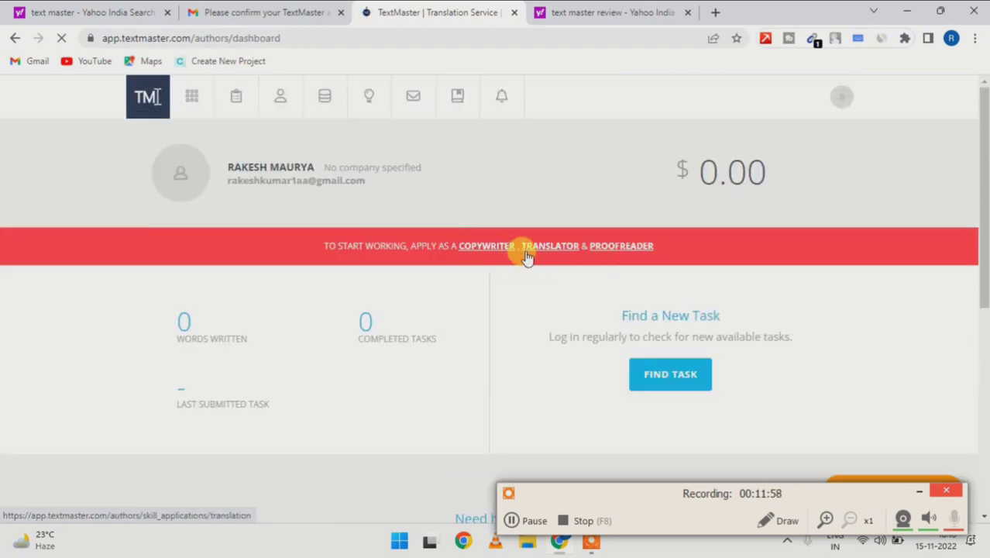
Step: Look over the author dashboard's application links, task statistics and support section, and open the task search page
scroll(528, 330, down, 2)
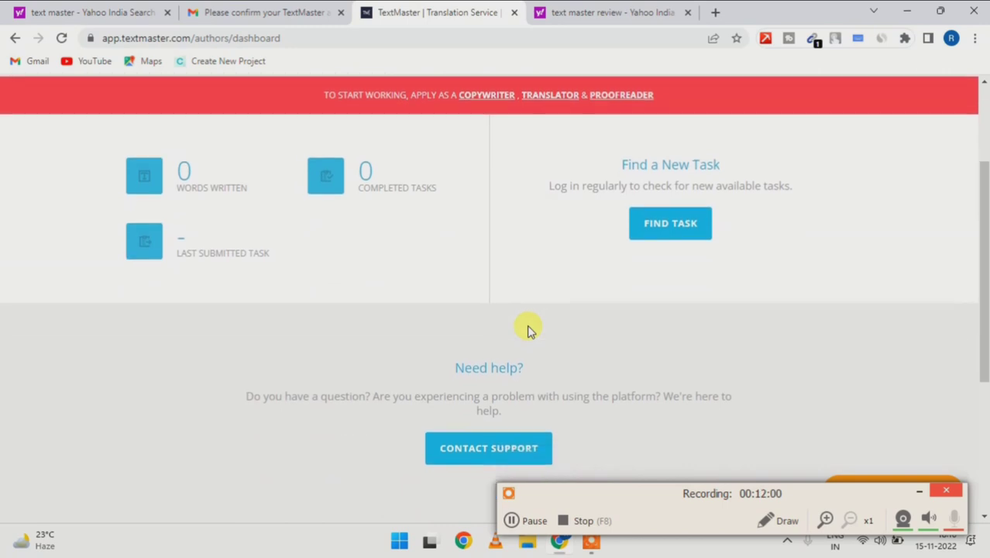
scroll(533, 318, up, 1)
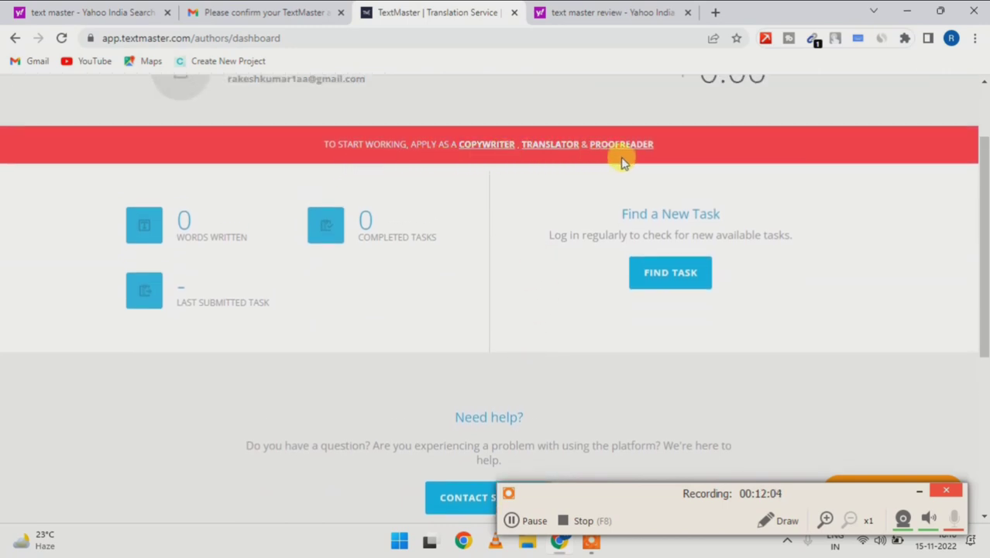
scroll(623, 157, down, 1)
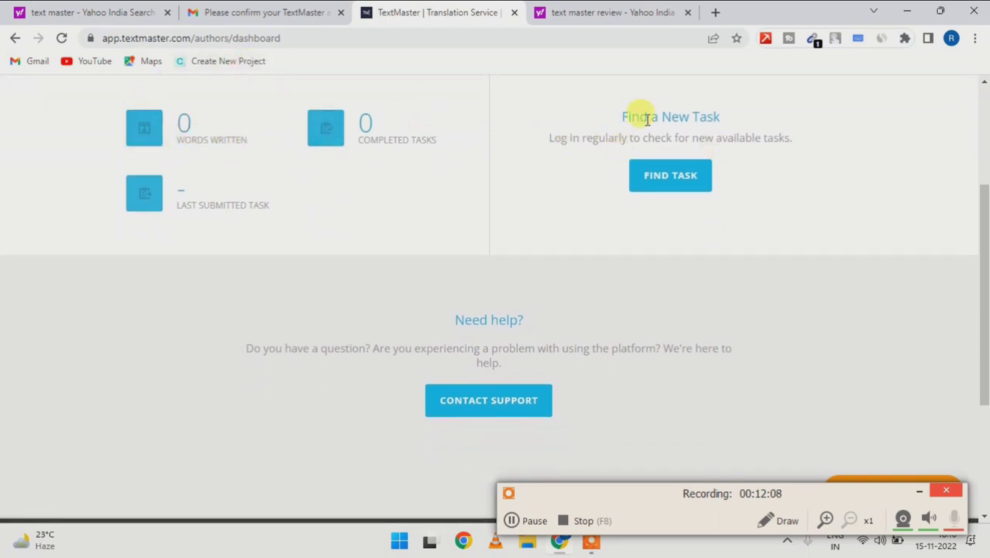
scroll(426, 203, up, 1)
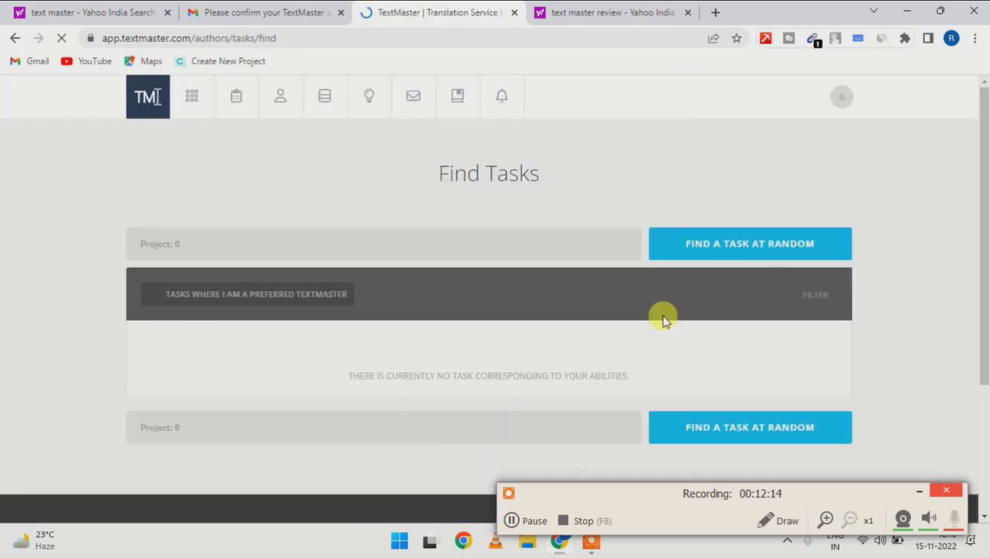
Step: Filter for tasks where the author is a preferred TextMaster and try to find a task at random
scroll(663, 320, down, 2)
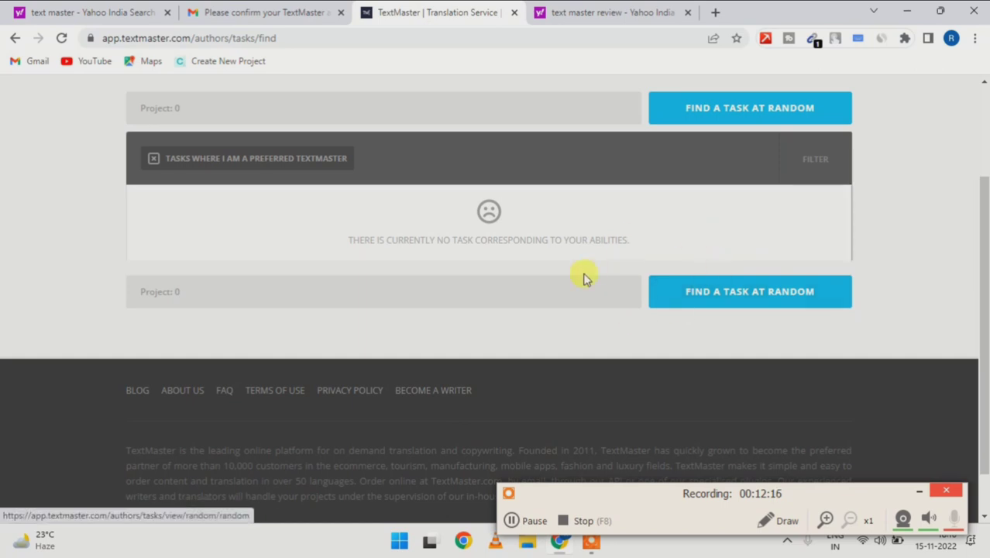
click(284, 160)
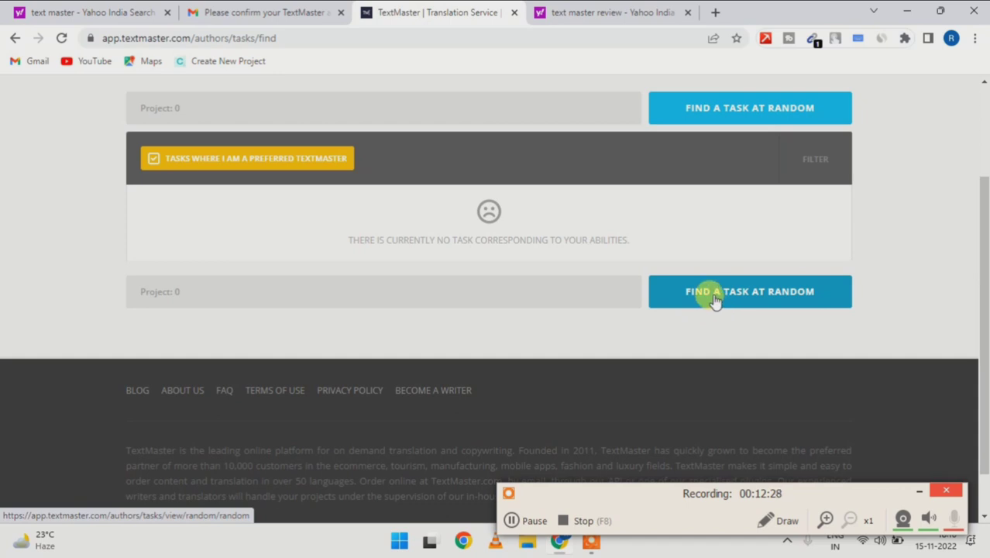
click(732, 113)
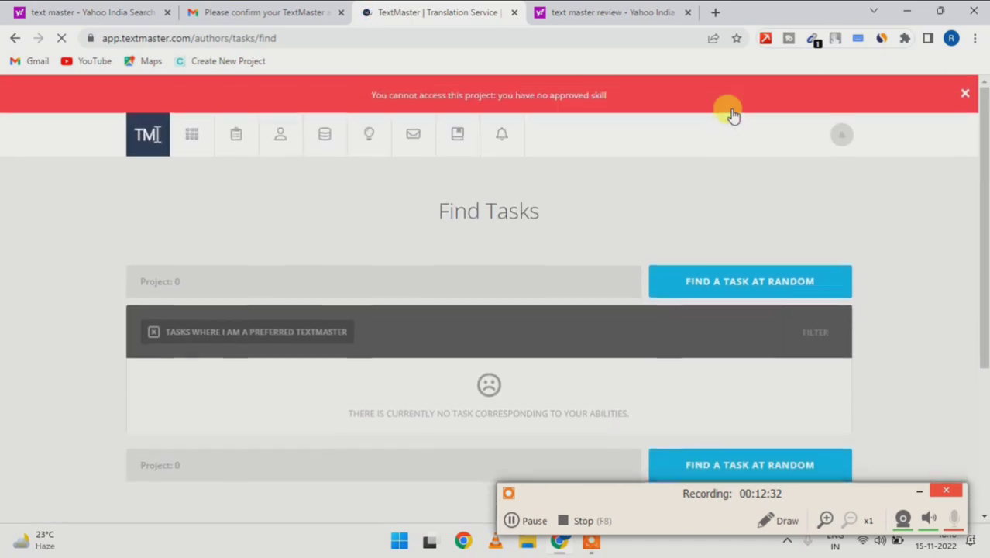
scroll(523, 227, down, 3)
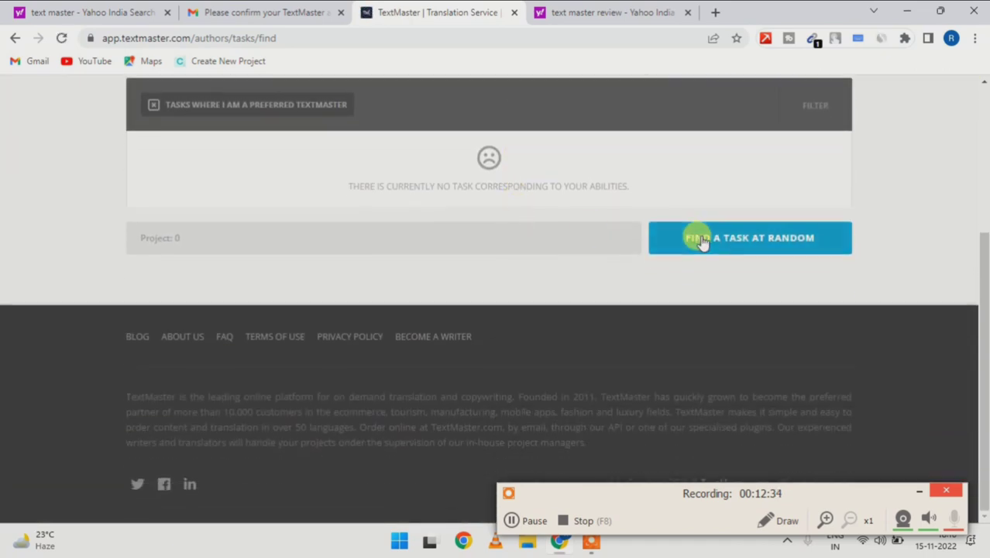
Step: Try again to find a task at random, and return to the author dashboard
click(703, 242)
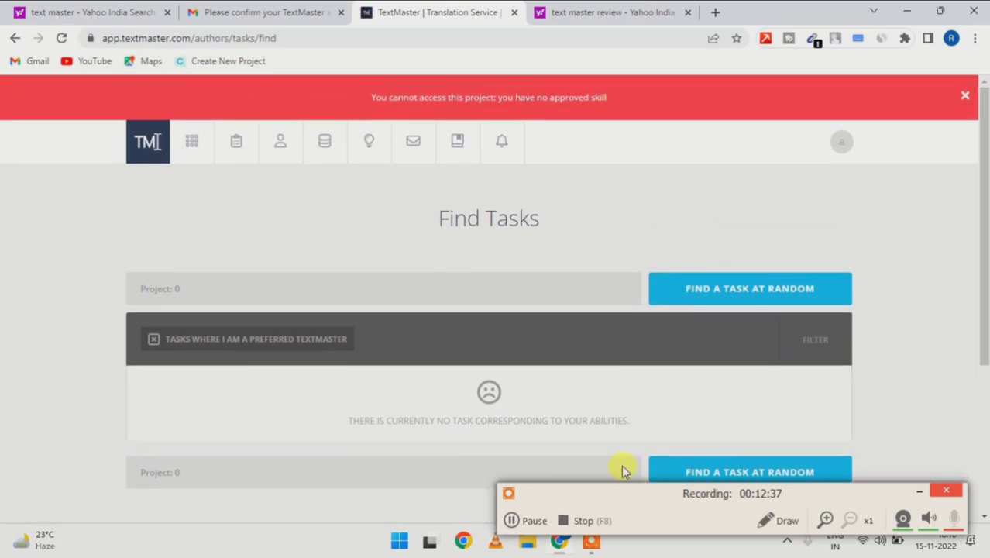
click(534, 520)
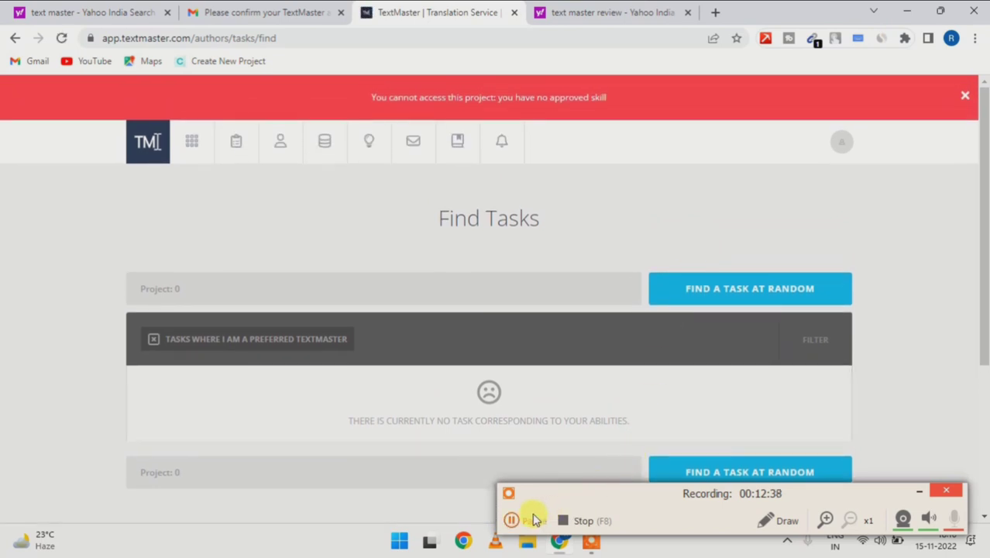
mouse_move(178, 136)
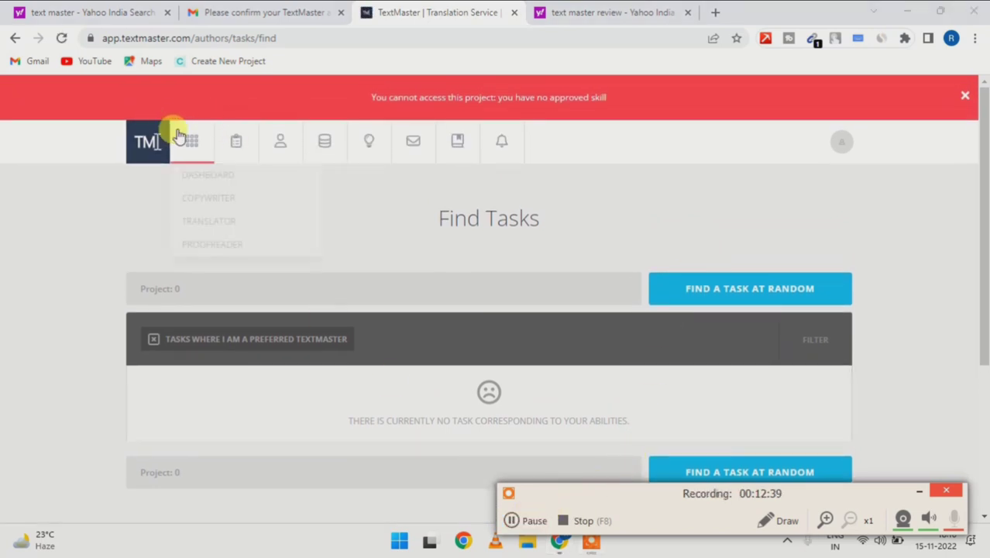
click(199, 182)
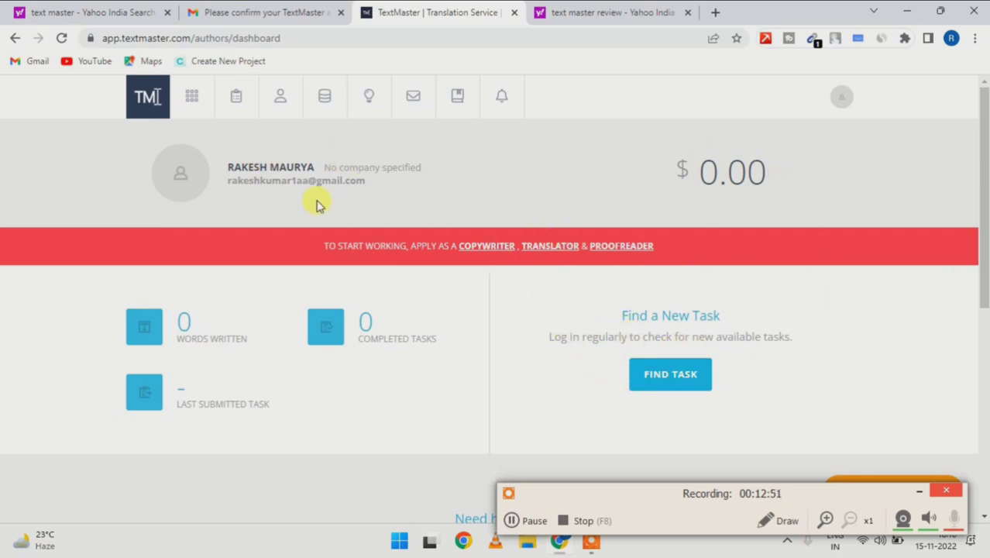
Step: Look over the task, role application, client and payment sections, and open the author's wallet page
mouse_move(235, 99)
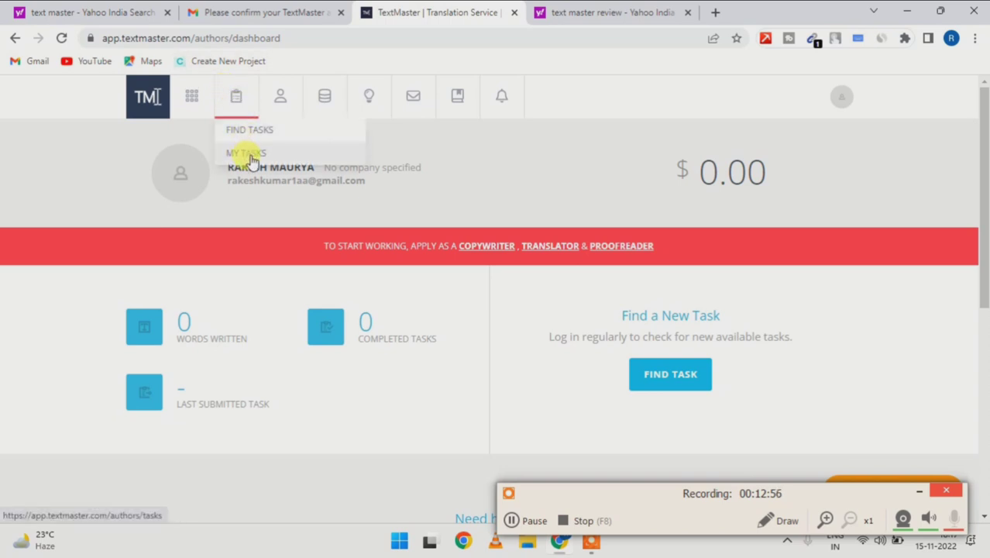
mouse_move(193, 114)
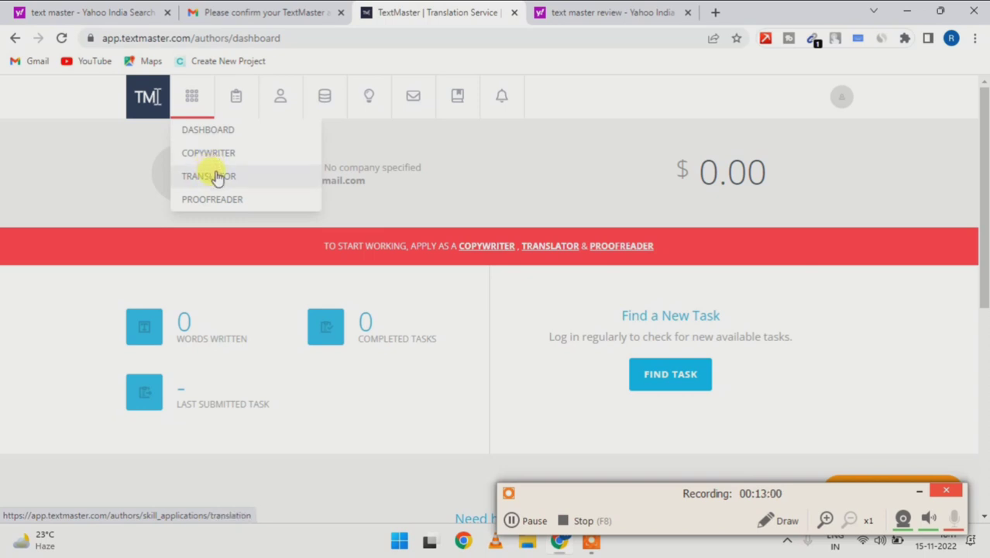
mouse_move(286, 89)
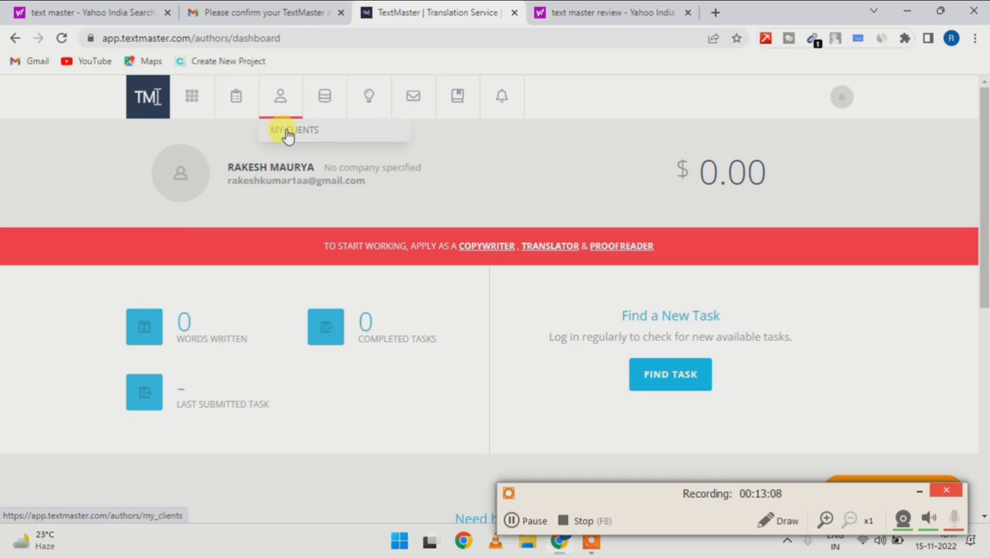
mouse_move(327, 92)
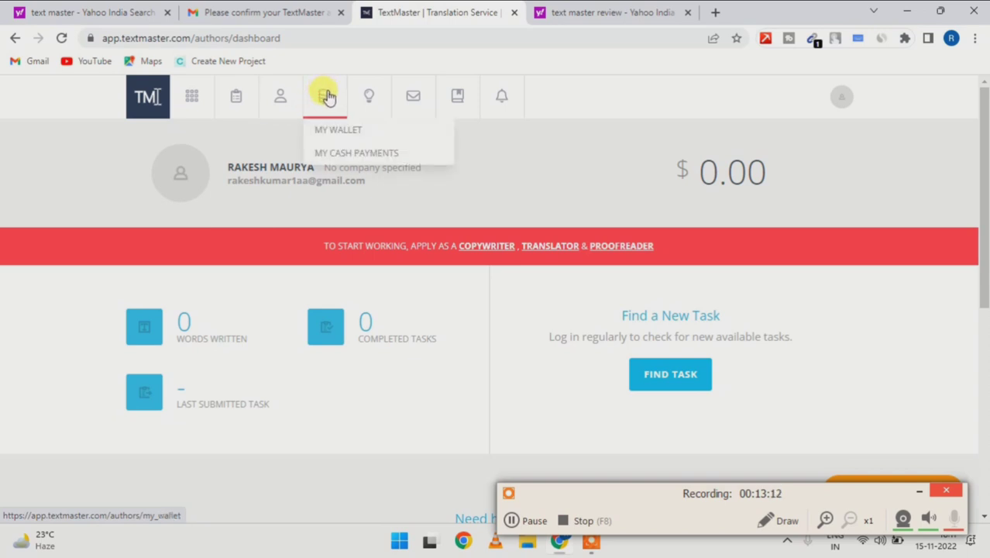
click(345, 139)
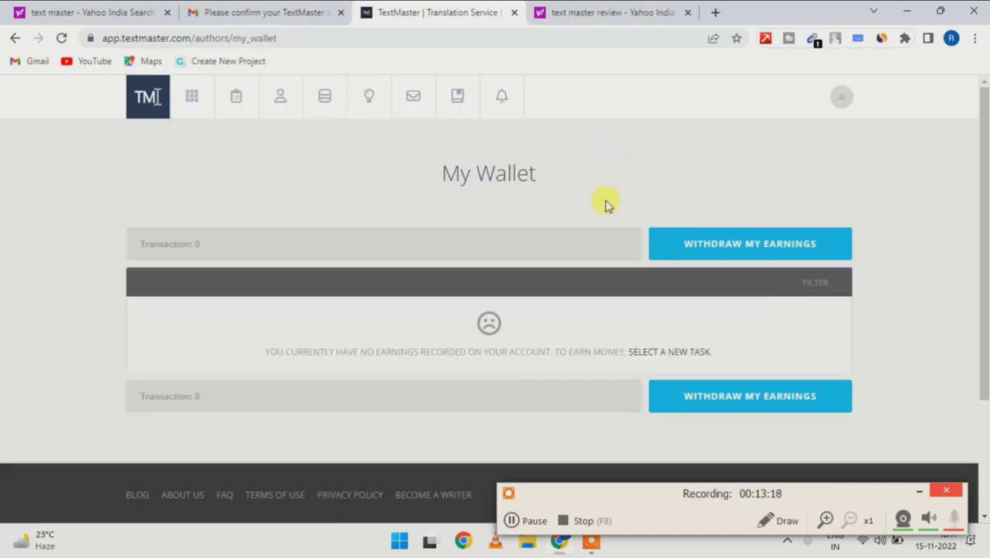
Step: Open the earnings withdrawal form, review its billing information, and set the type of personal ID to ID Number
click(718, 243)
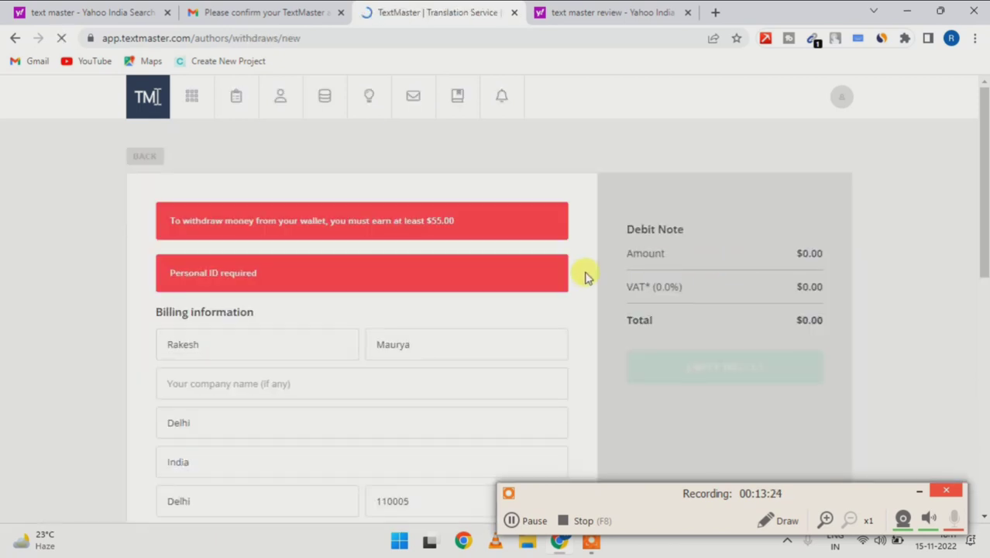
scroll(584, 275, down, 1)
scroll(581, 278, down, 1)
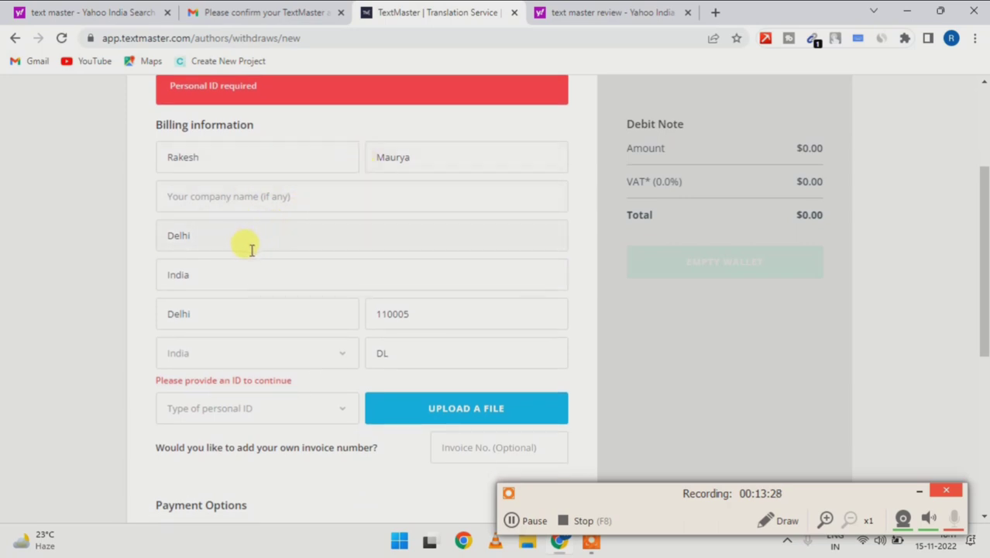
scroll(263, 306, down, 3)
scroll(349, 203, up, 2)
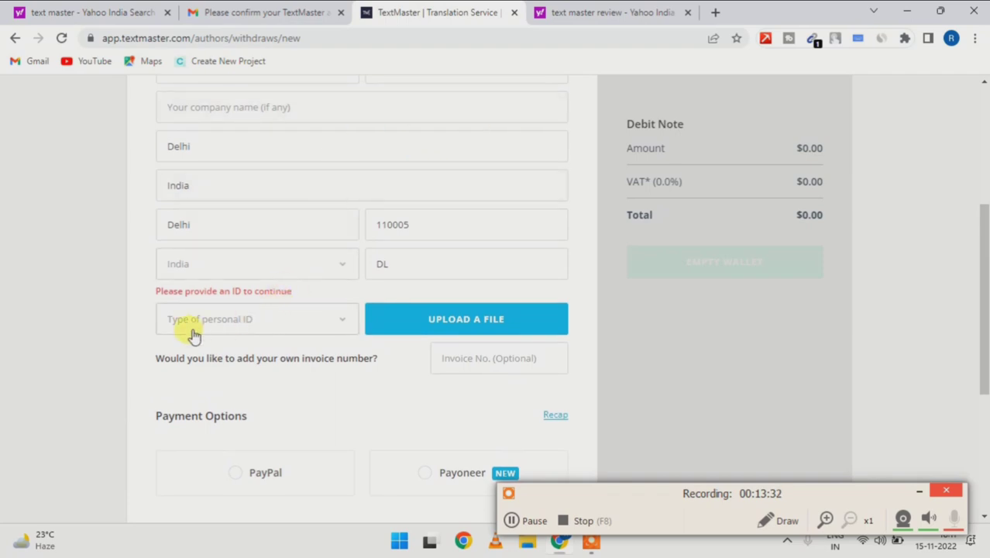
click(244, 324)
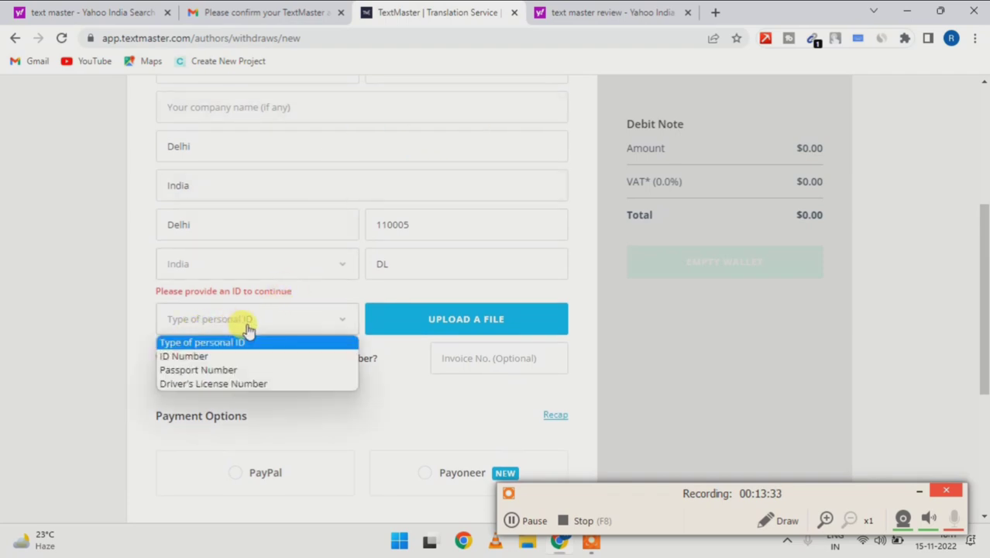
click(208, 358)
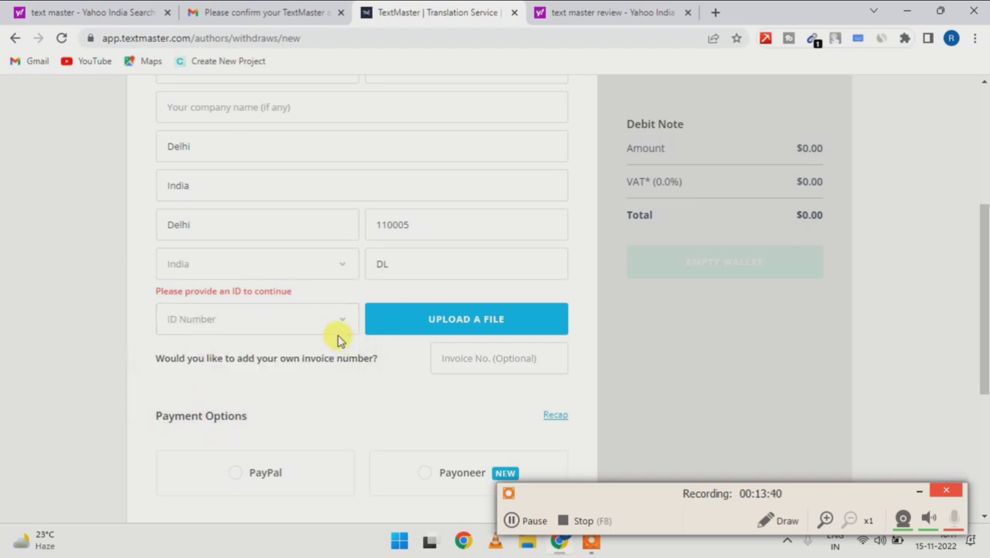
Step: Compare the Payoneer and PayPal payment options, ending on Payoneer, and highlight the minimum earnings amount in the withdrawal notice
scroll(345, 358, down, 1)
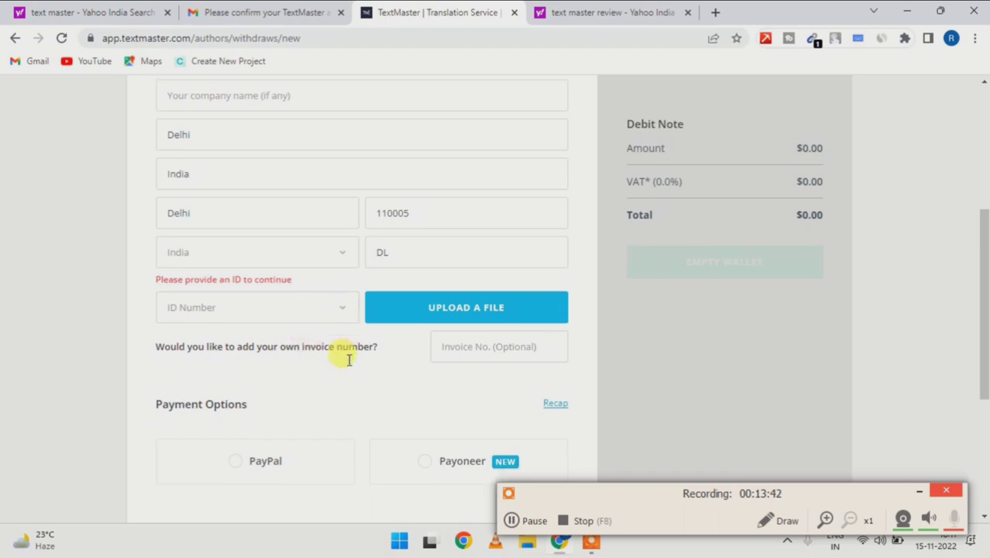
scroll(347, 364, down, 2)
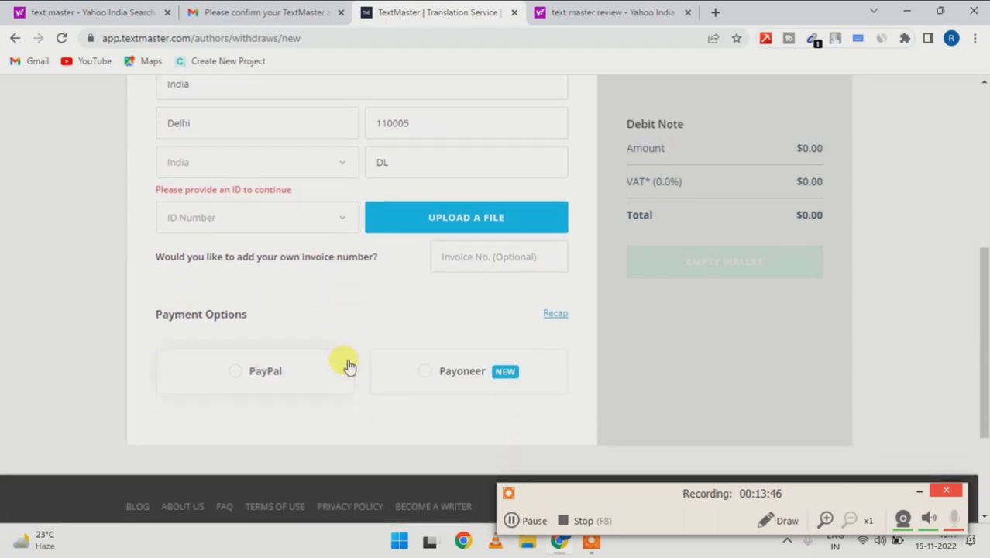
click(423, 372)
scroll(403, 428, down, 1)
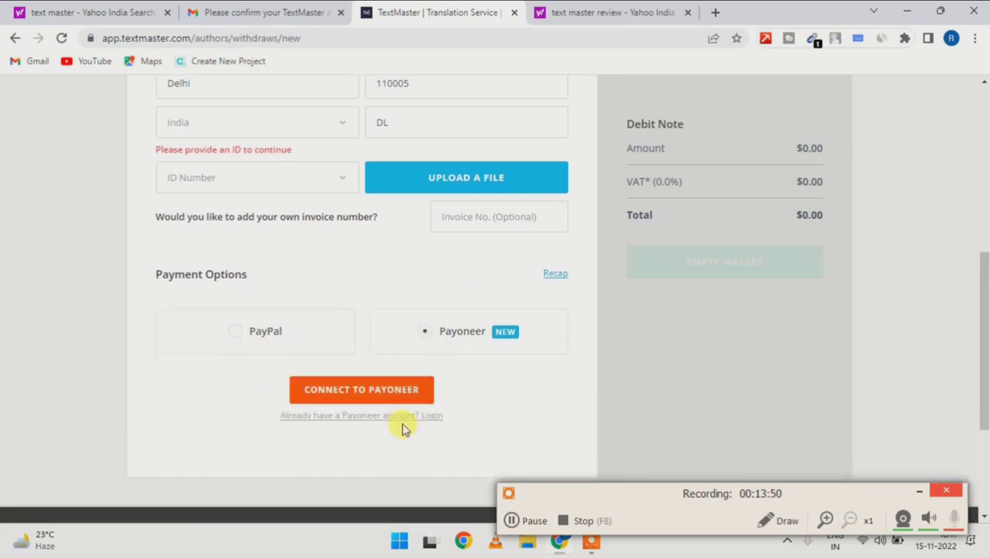
click(230, 341)
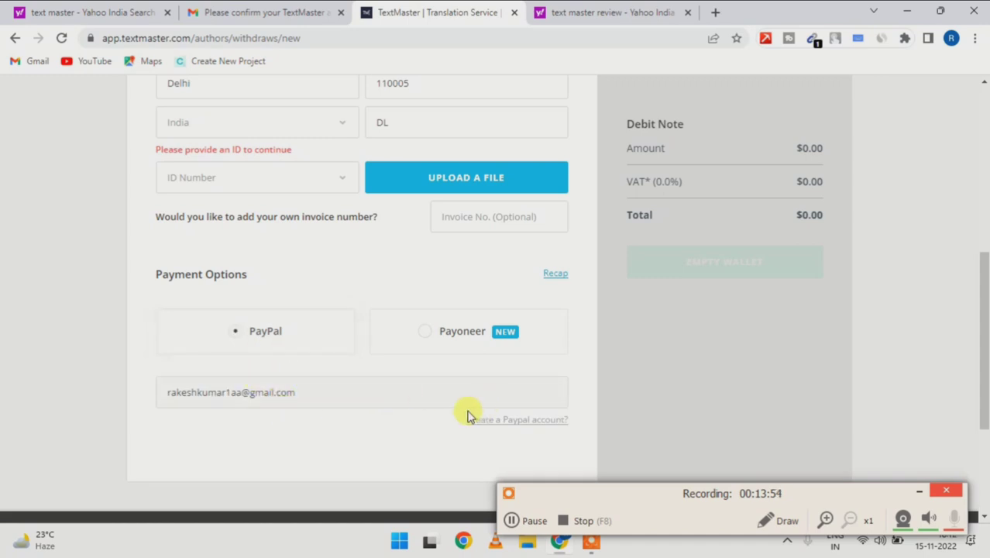
click(438, 331)
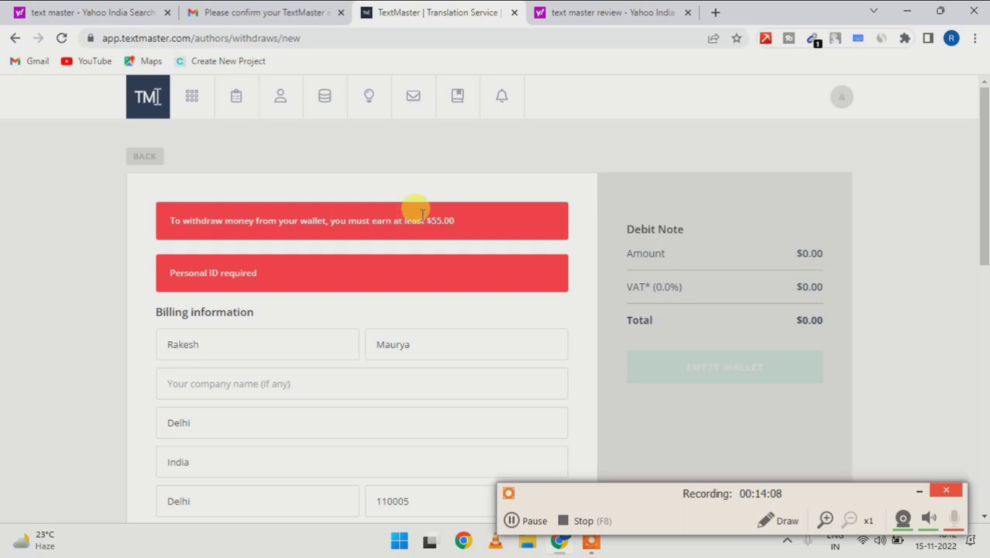
drag(425, 221, 454, 235)
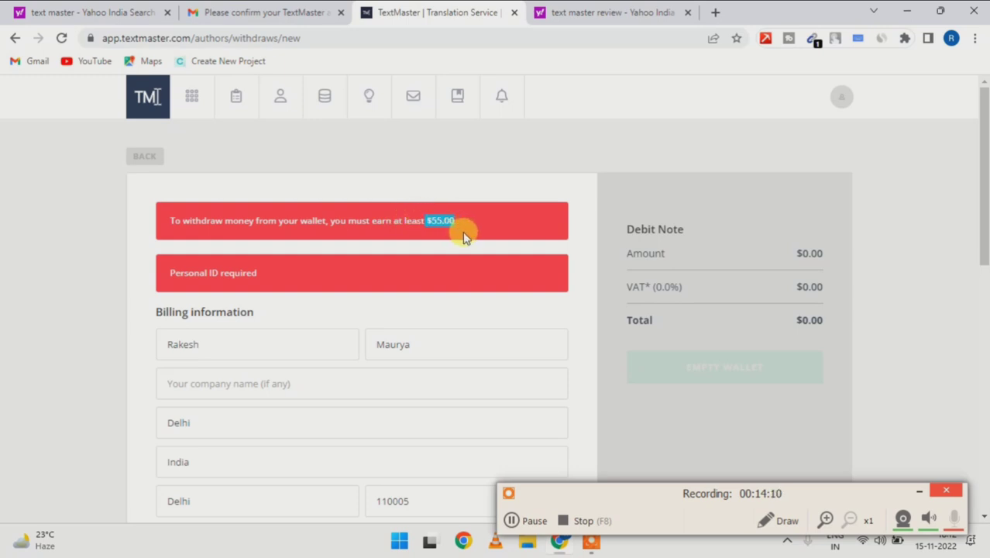